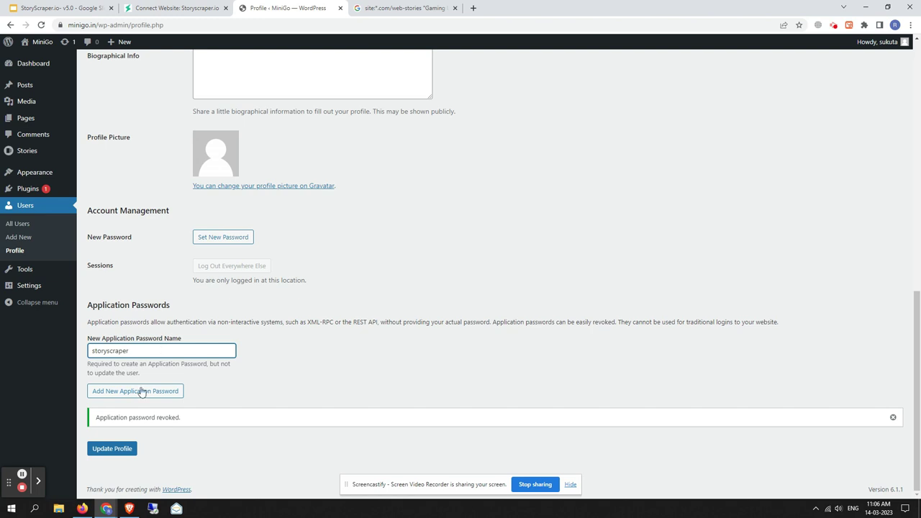
Create a new application password for storyscraper in the WordPress profile and copy the generated password
click(151, 394)
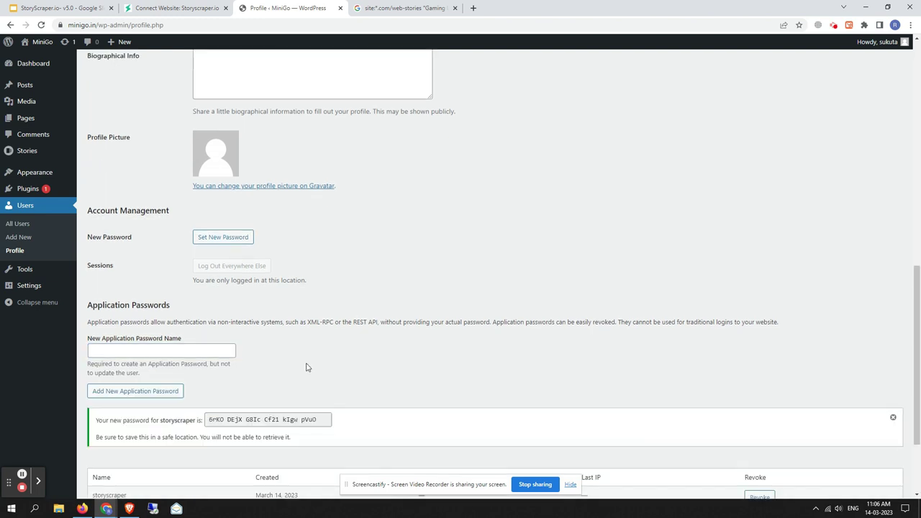
scroll(296, 357, down, 1)
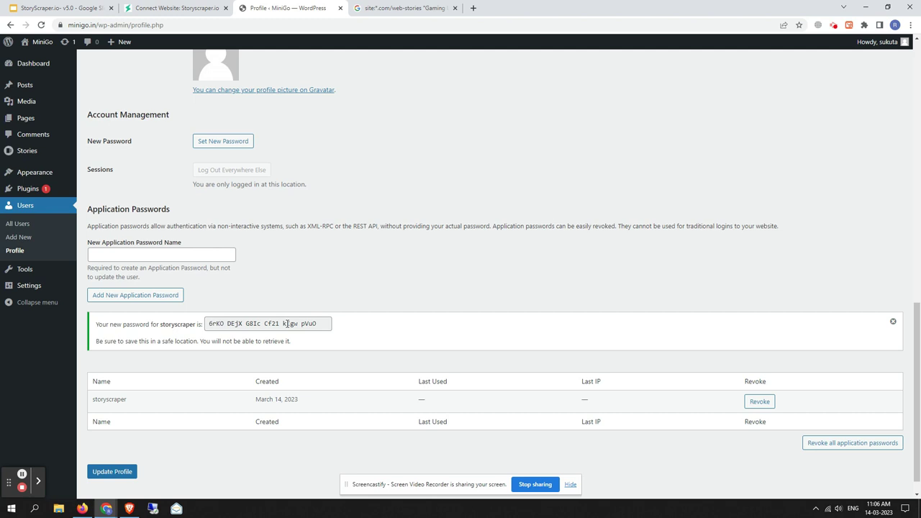
click(287, 324)
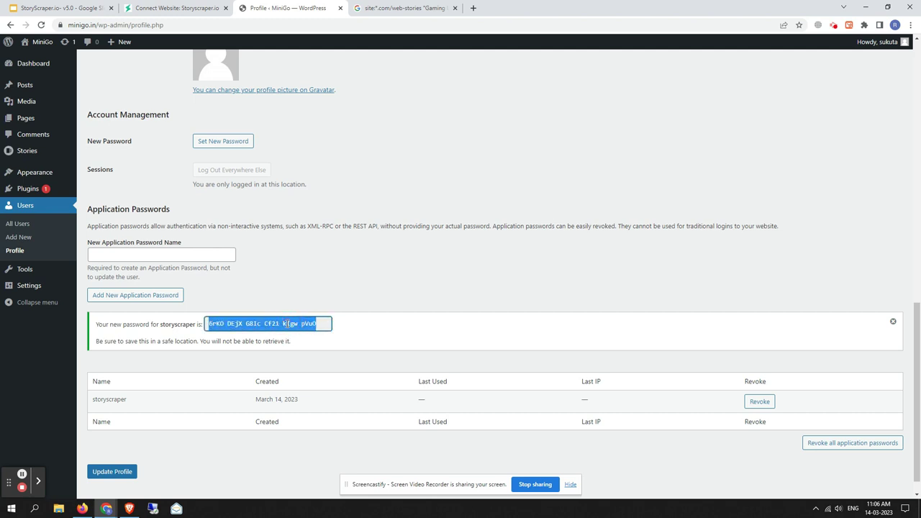
right_click(288, 323)
click(306, 329)
Switch to StoryScraper.io's website linking form and paste the copied password as the user application password
click(164, 10)
right_click(207, 341)
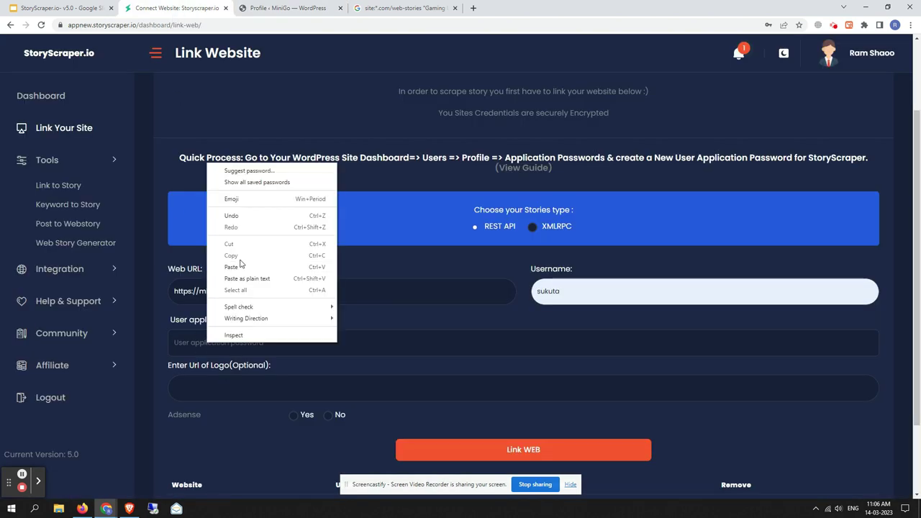
click(231, 267)
scroll(407, 300, down, 2)
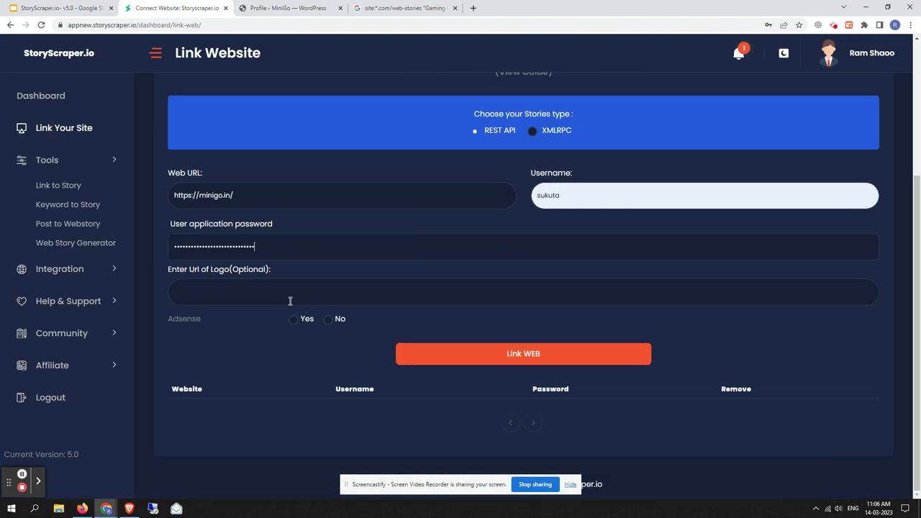
click(225, 288)
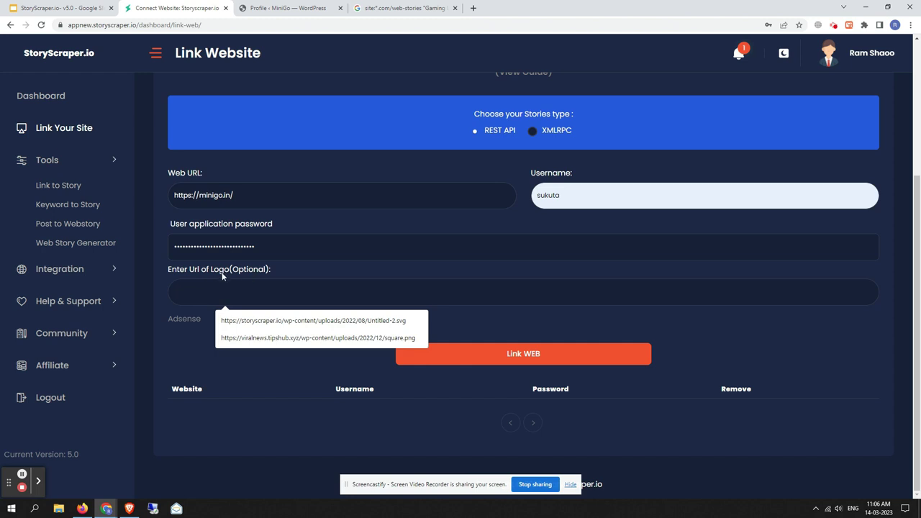
click(321, 272)
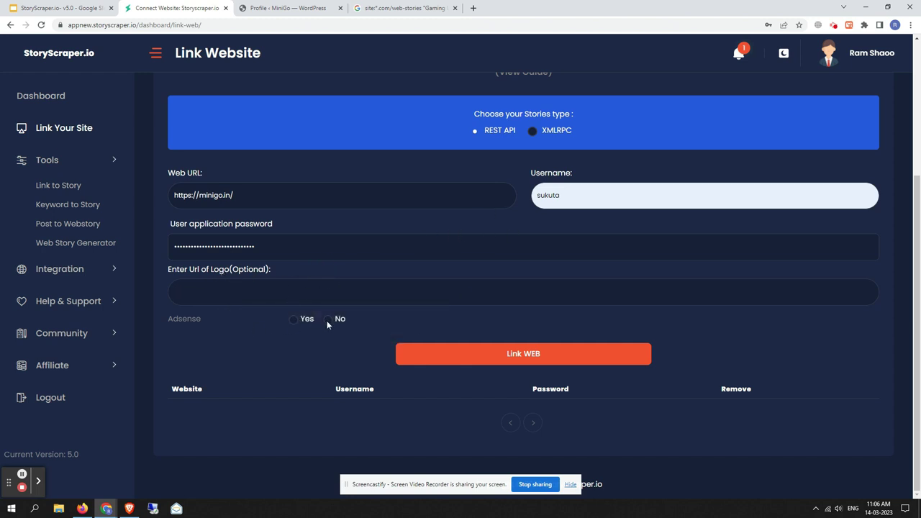
click(295, 322)
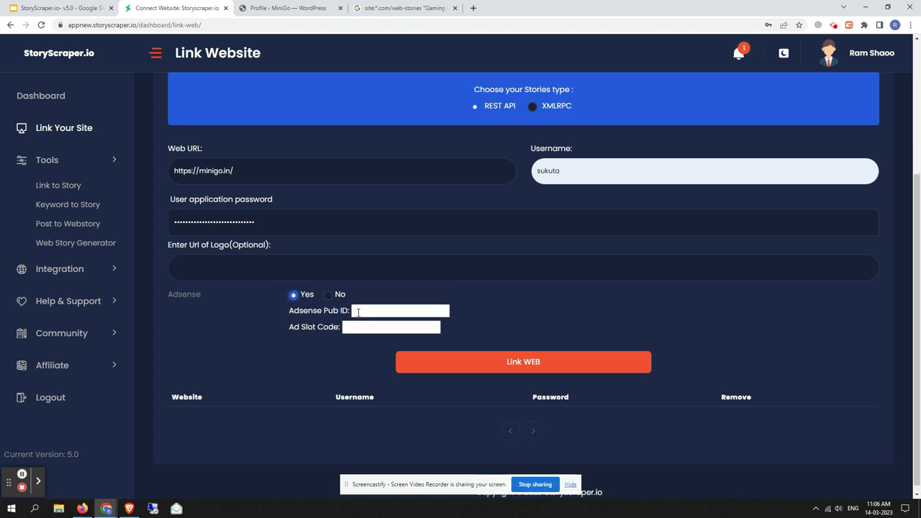
click(363, 313)
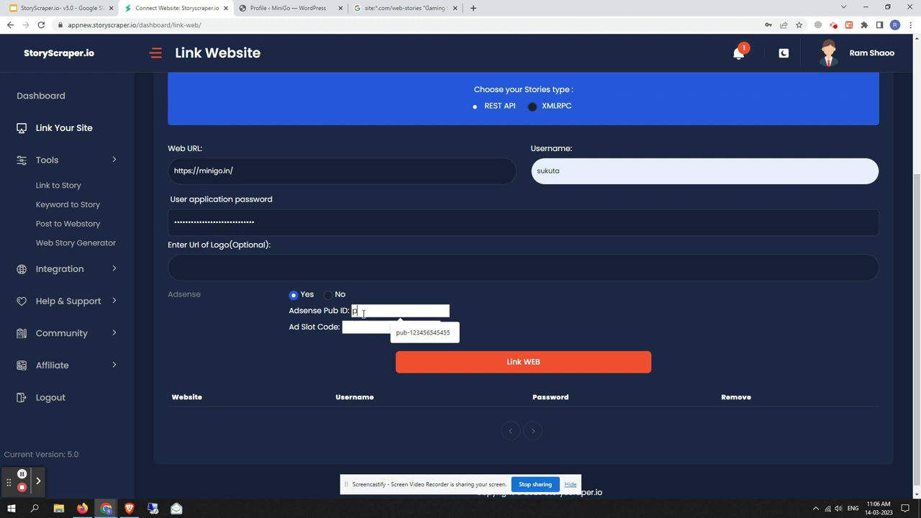
text(pub-1238783)
key(BackSpace)
key(BackSpace)
key(BackSpace)
key(BackSpace)
key(BackSpace)
key(BackSpace)
key(BackSpace)
key(BackSpace)
key(BackSpace)
key(BackSpace)
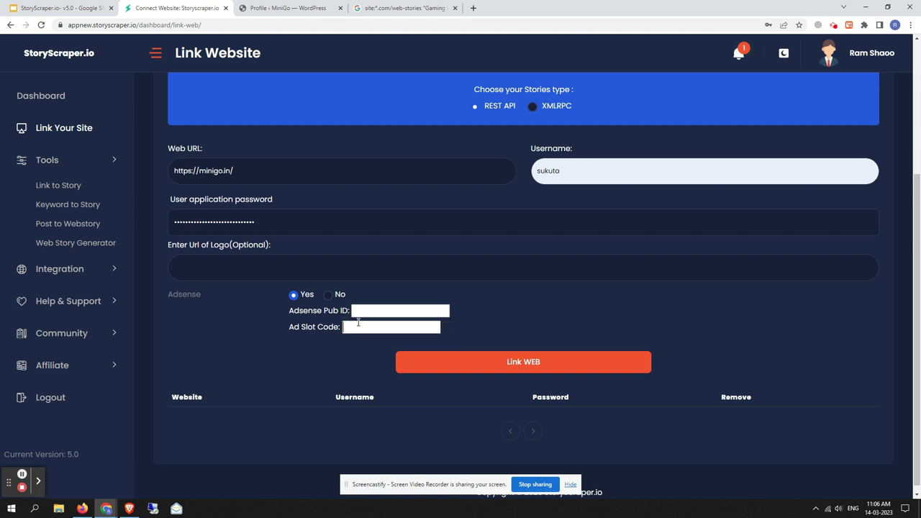
drag(300, 326, 324, 328)
click(349, 328)
click(329, 295)
click(523, 356)
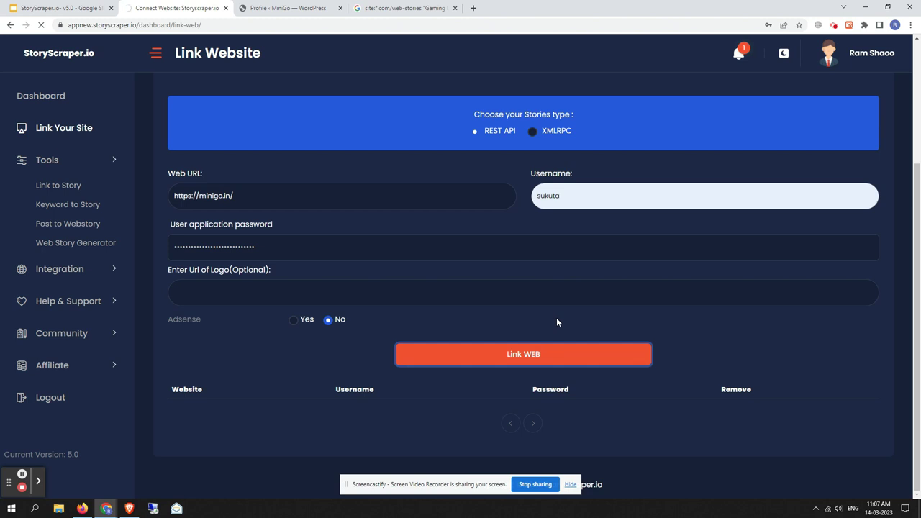
scroll(451, 321, up, 2)
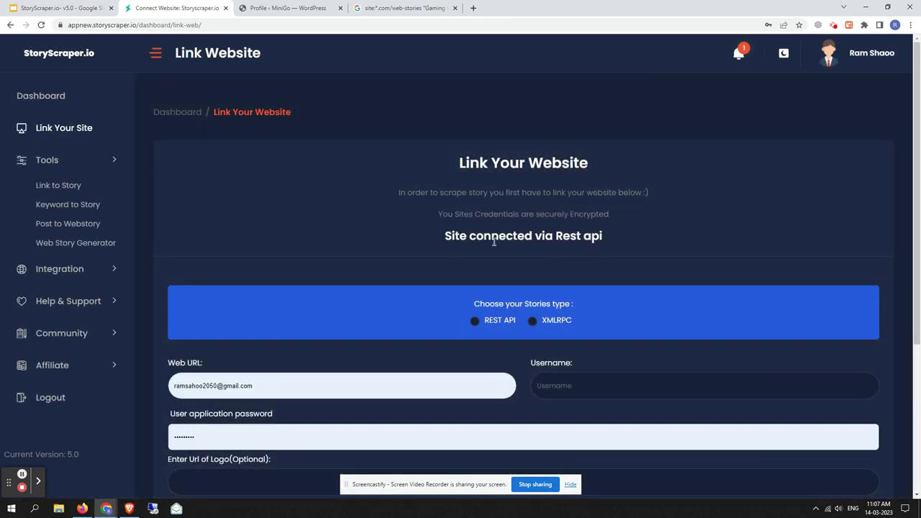
Examine the connection status message and the entry for the website in the linked sites table
drag(446, 236, 576, 236)
click(576, 236)
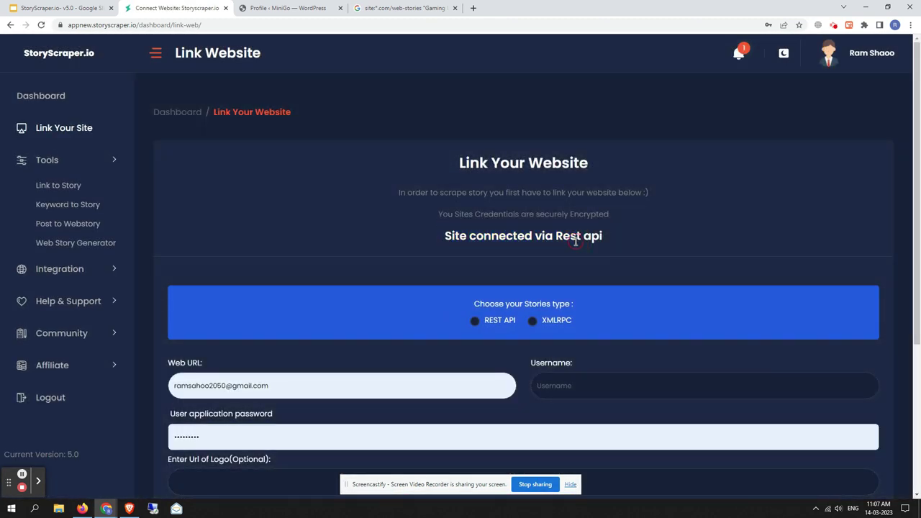
scroll(459, 261, down, 2)
scroll(459, 261, down, 1)
drag(174, 379, 589, 381)
click(589, 380)
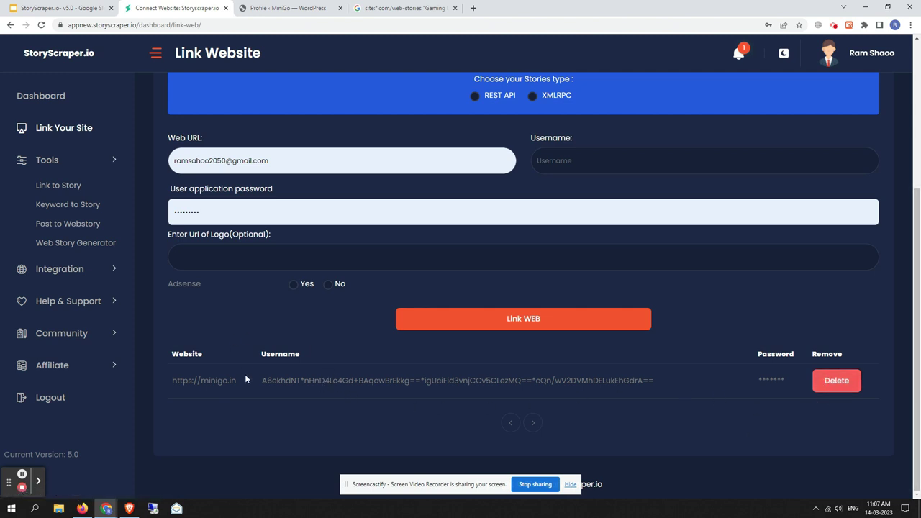
Go to the StoryScraper dashboard and open the Post to Webstory tool from there
scroll(246, 379, up, 3)
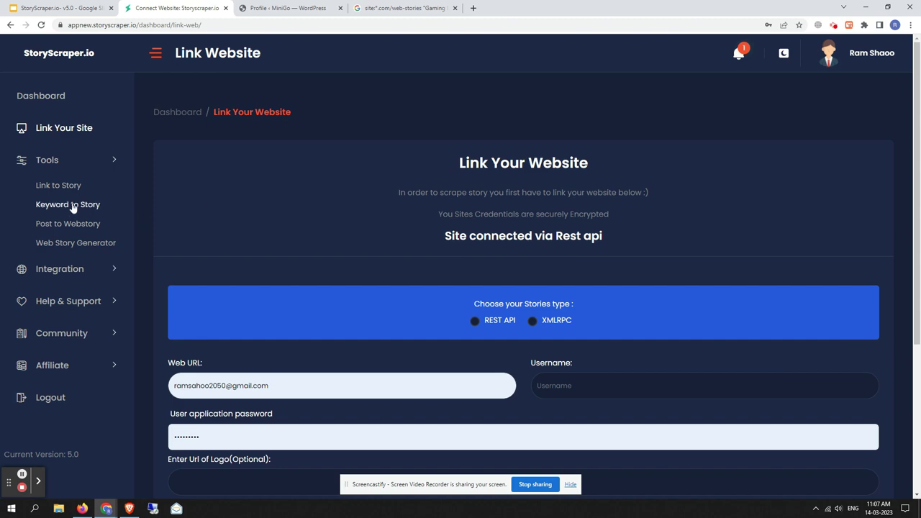
click(41, 96)
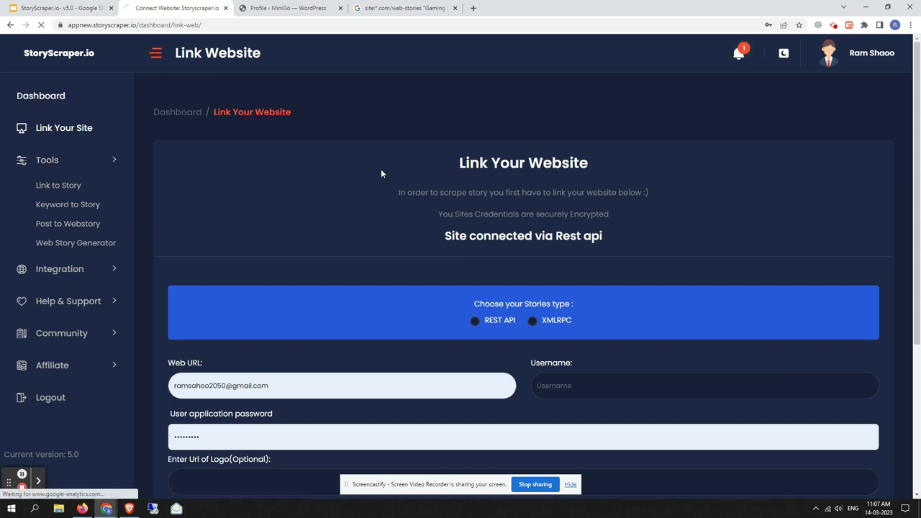
scroll(568, 273, down, 2)
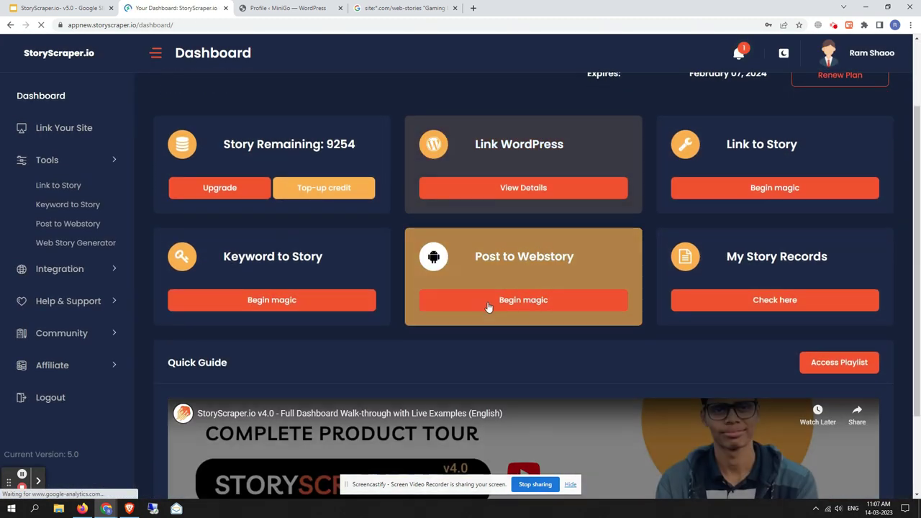
click(530, 301)
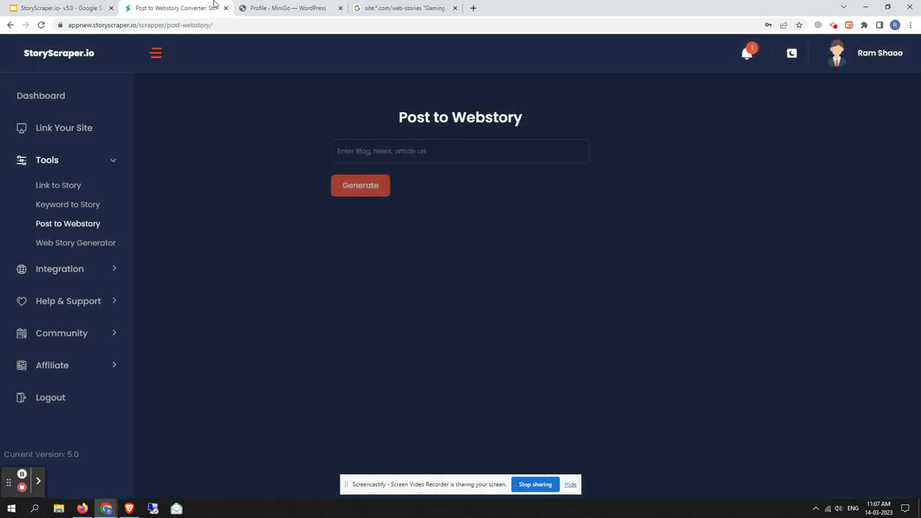
Look at the "Post to Story - Quick Set Up" slide in the Google Slides presentation and return to StoryScraper.io
click(39, 7)
click(66, 318)
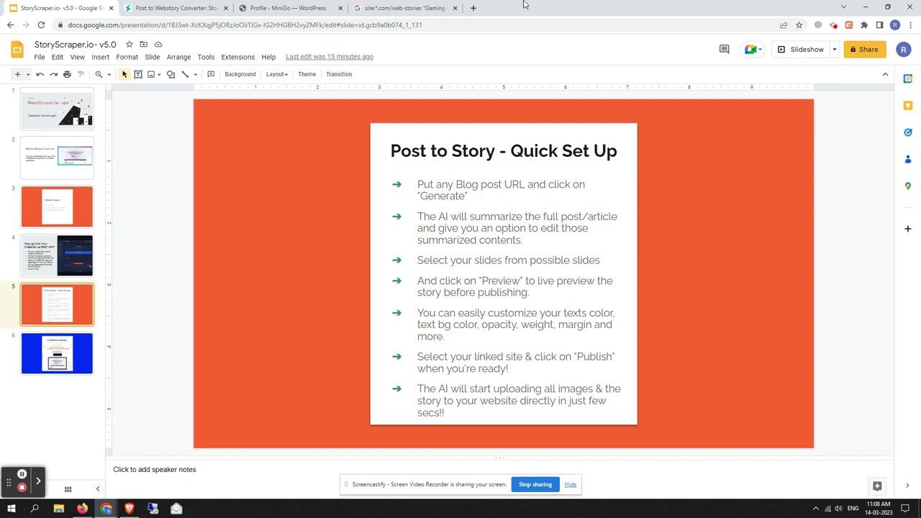
click(170, 8)
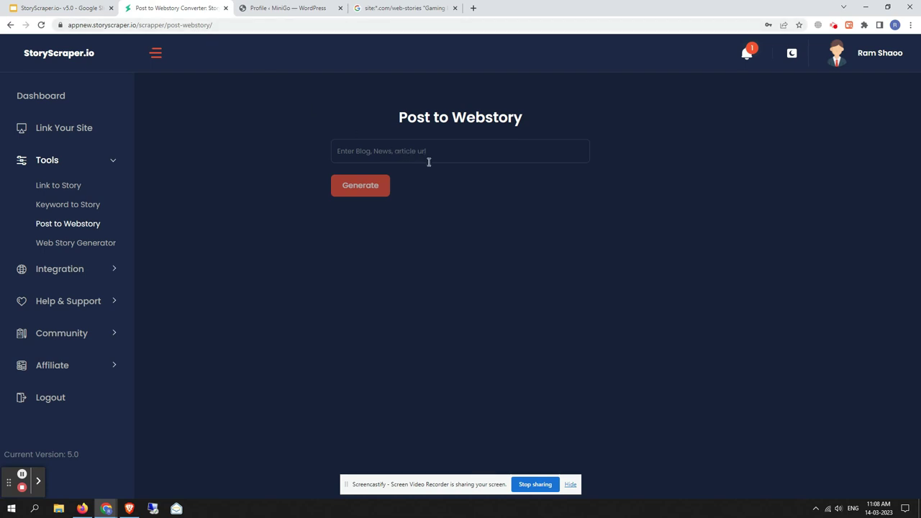
Switch to the Google search page and search for "best 10 food in the world"
click(394, 8)
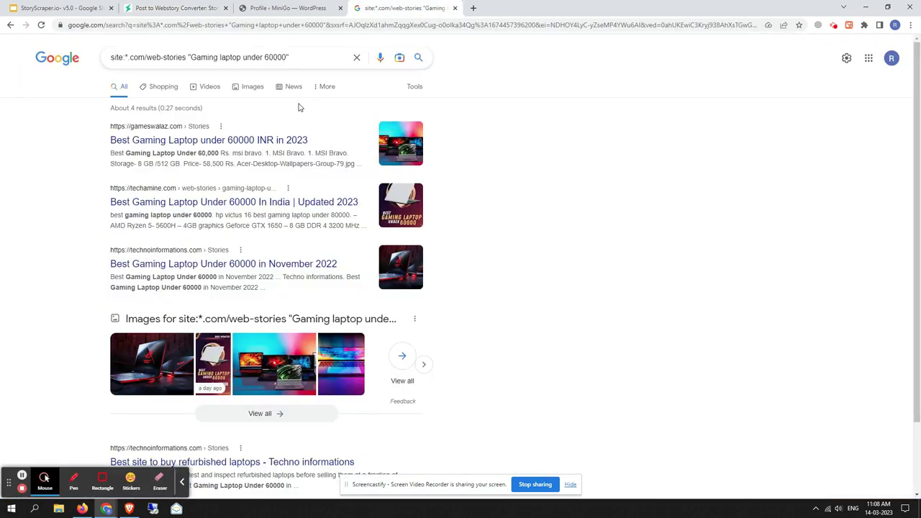
triple_click(294, 57)
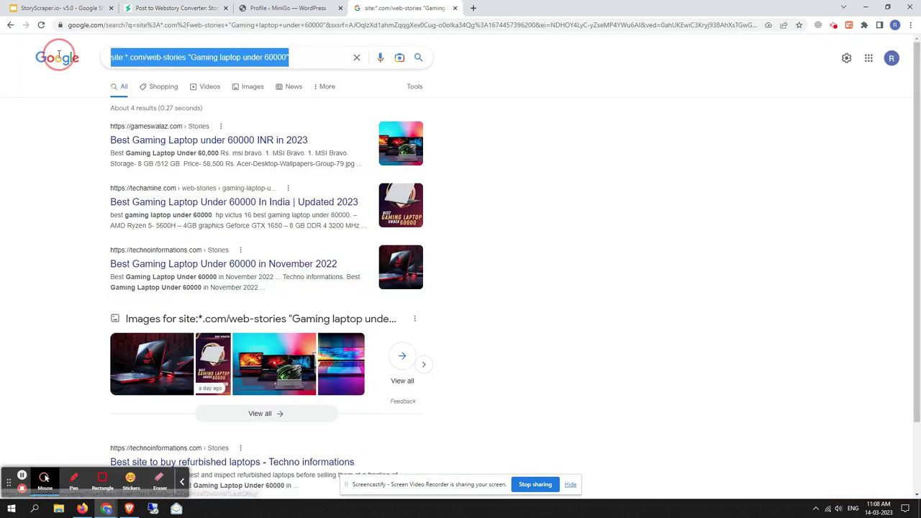
text(bes)
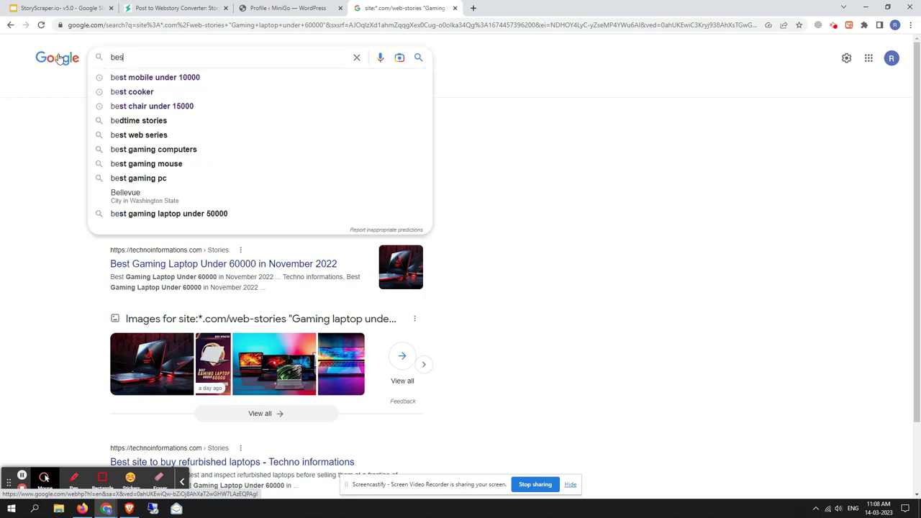
text(t 10 food)
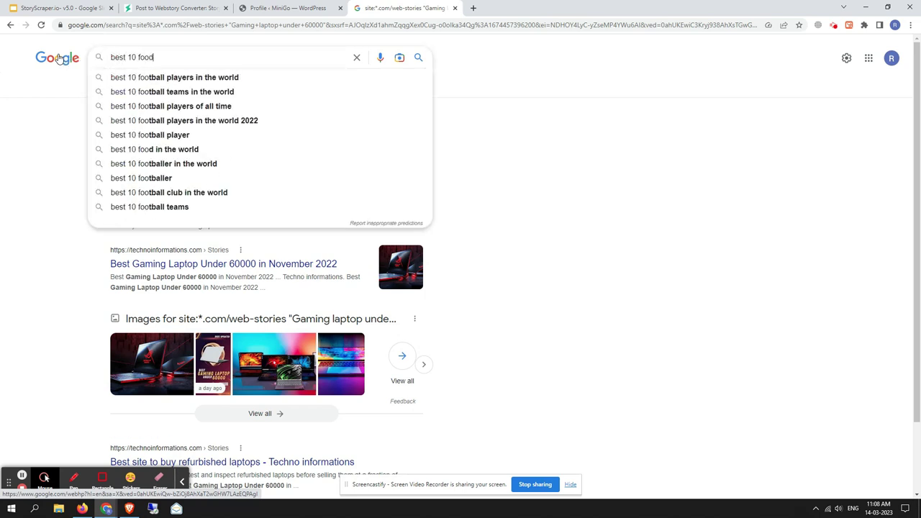
key(Down)
key(Return)
Open the Holidify article on the 22 best dishes in the world in a new tab and look through it
scroll(235, 216, down, 5)
right_click(195, 211)
click(216, 217)
click(504, 8)
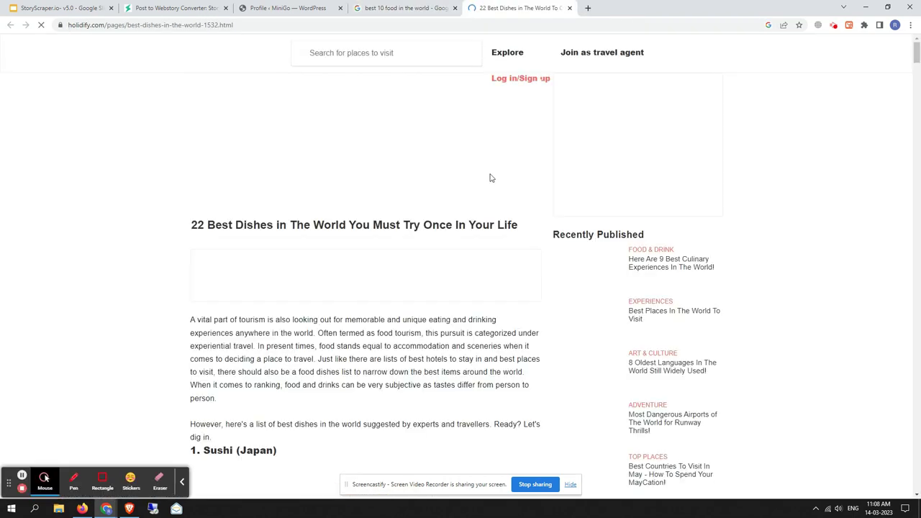
scroll(335, 270, down, 15)
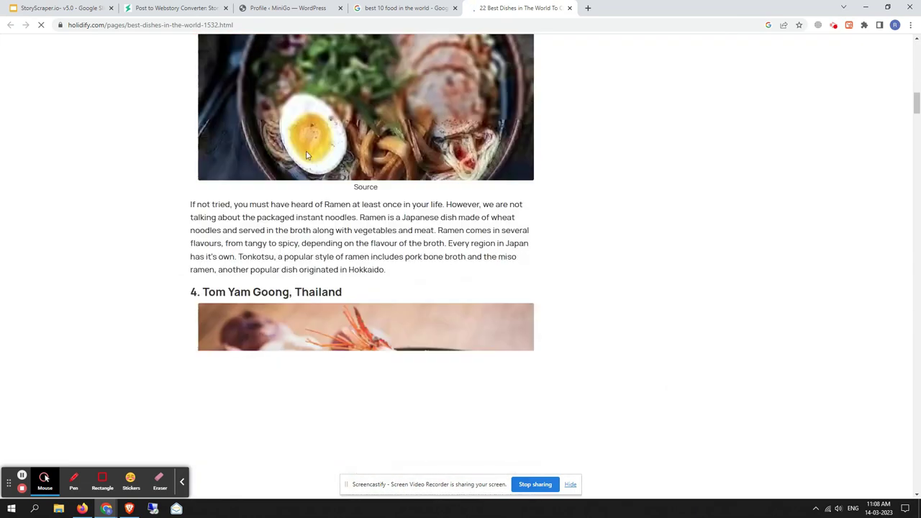
Copy the Holidify article's URL and generate a web story from it with StoryScraper.io's Post to Webstory tool
click(244, 25)
key(ctrl+c)
right_click(249, 25)
click(269, 80)
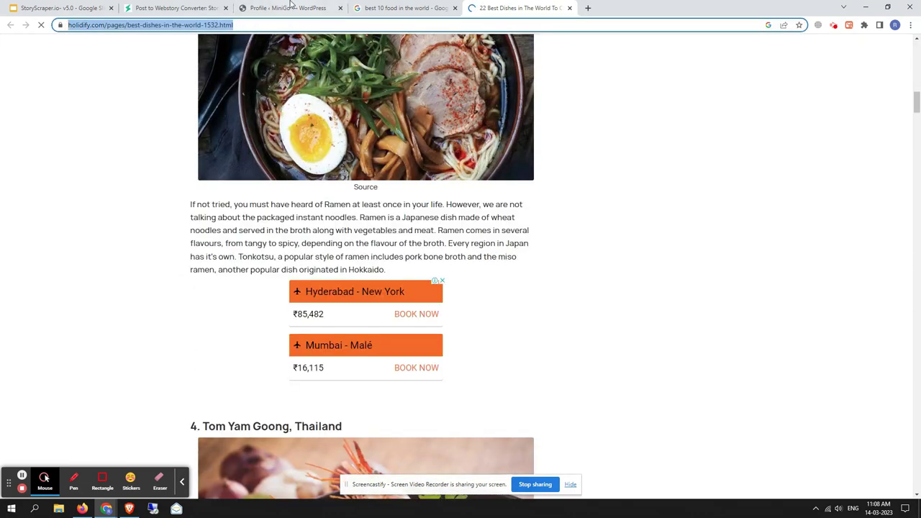
click(284, 8)
click(178, 8)
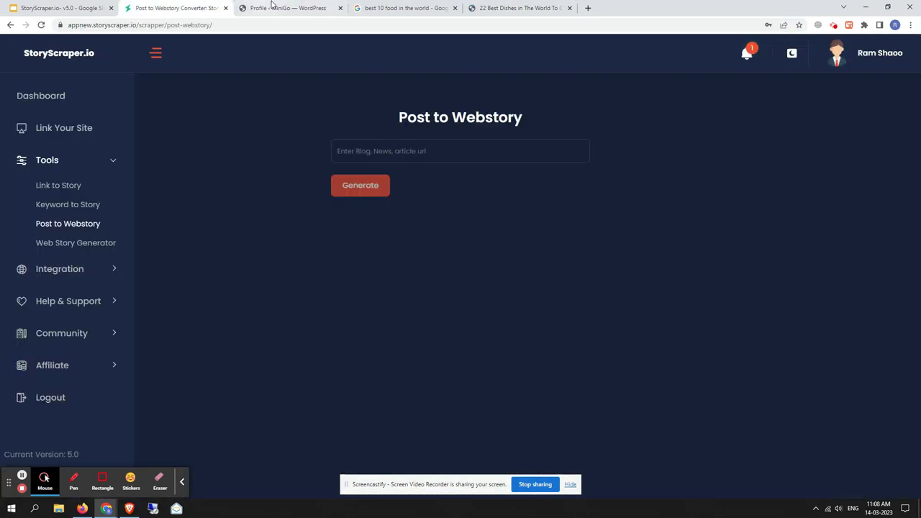
right_click(369, 146)
click(399, 222)
click(358, 188)
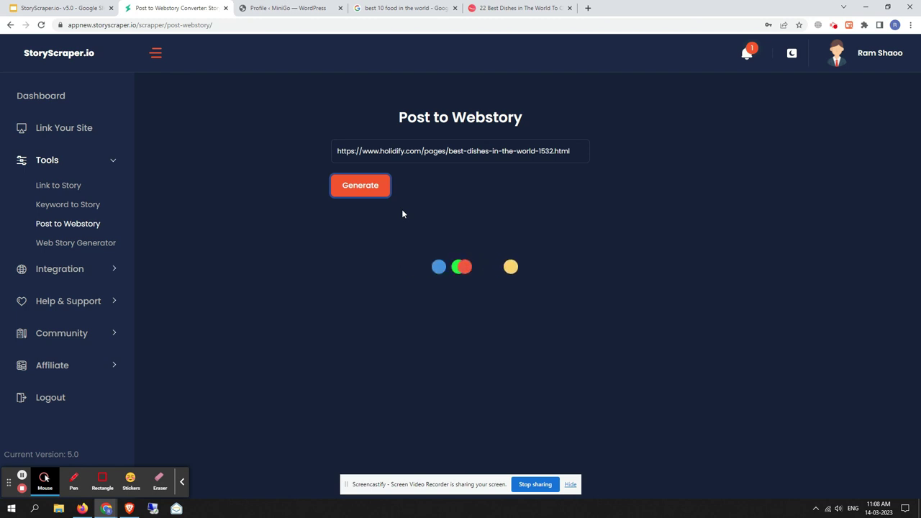
click(182, 481)
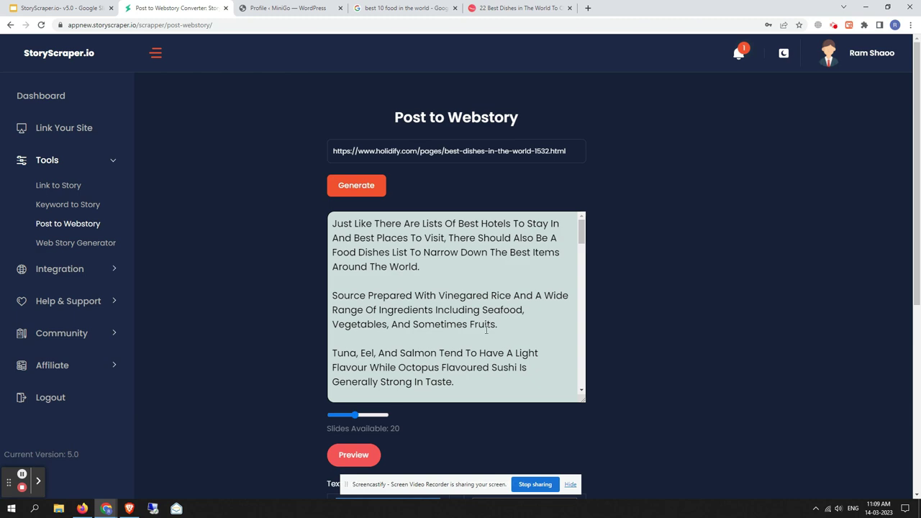
Review the summarised text and the number of available slides, and open the live preview of the story
mouse_move(581, 232)
mouse_down()
mouse_move(585, 386)
mouse_move(582, 223)
mouse_up()
scroll(638, 251, down, 2)
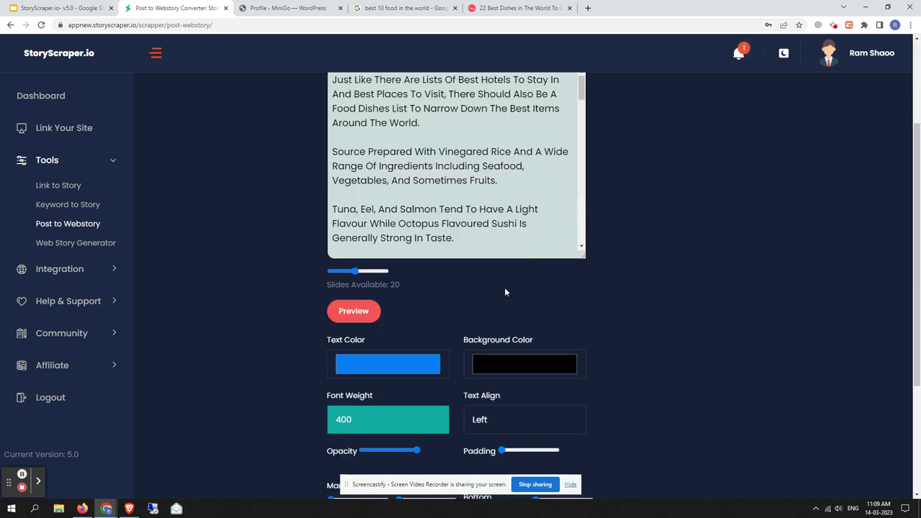
drag(329, 286, 372, 285)
click(377, 285)
double_click(395, 285)
click(400, 285)
click(354, 310)
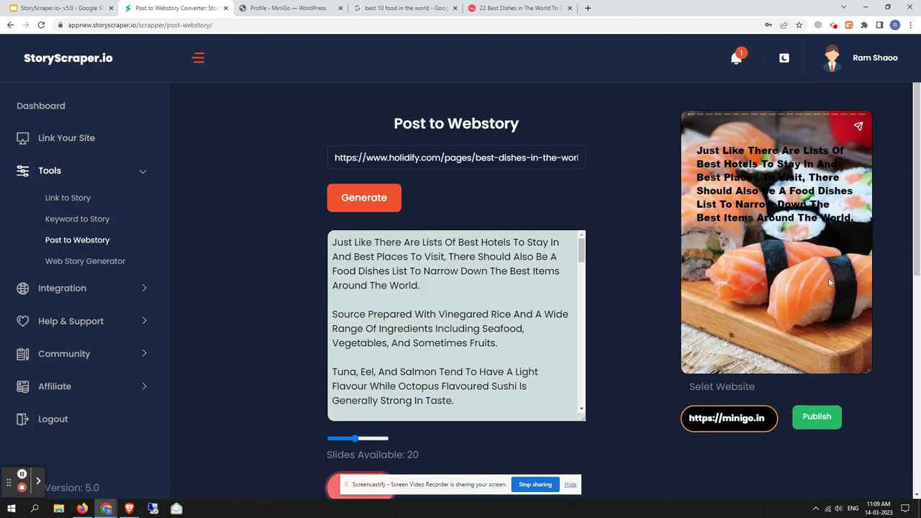
Go through the story preview slides and compare their images with those in the Holidify article
click(841, 280)
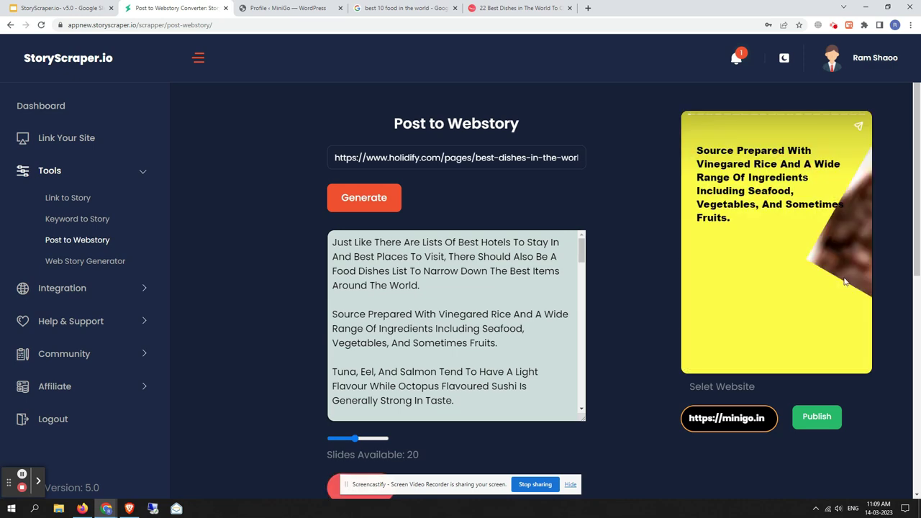
click(518, 8)
scroll(400, 295, down, 6)
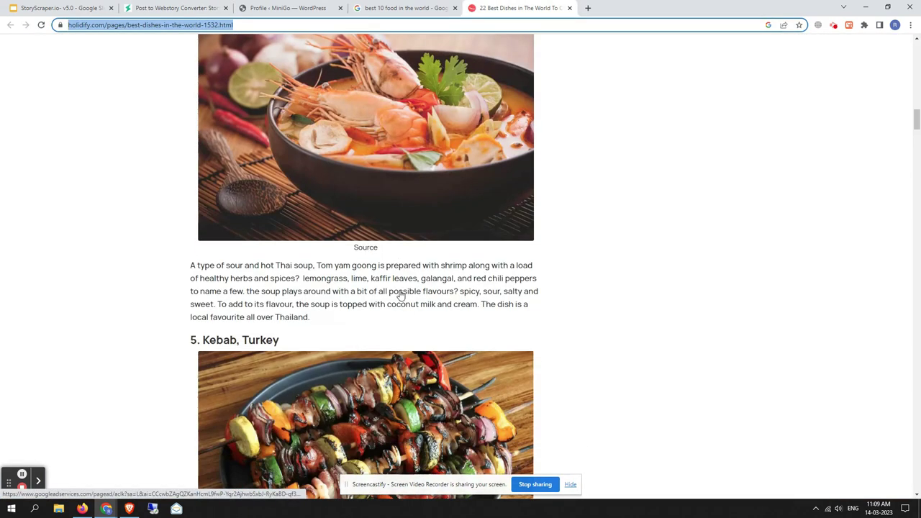
click(172, 8)
click(844, 249)
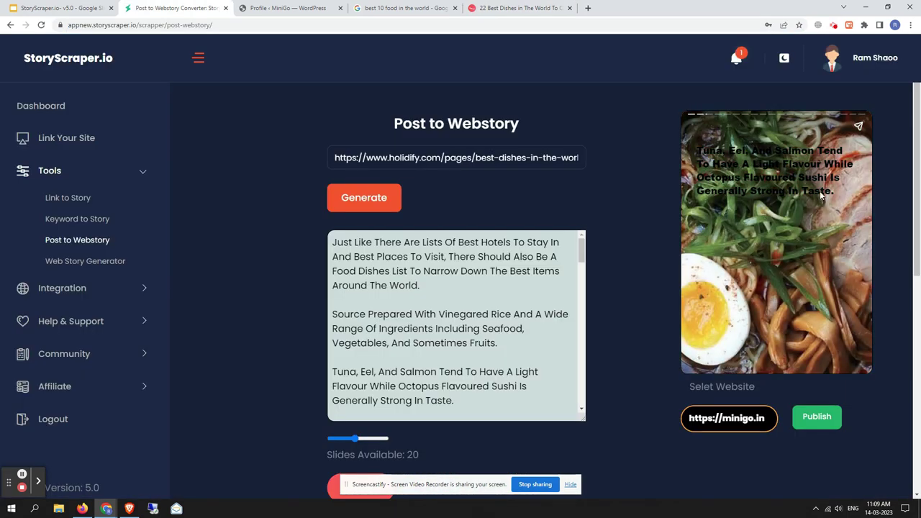
Set the story's text color to white (RGB 255, 255, 255)
scroll(594, 224, down, 3)
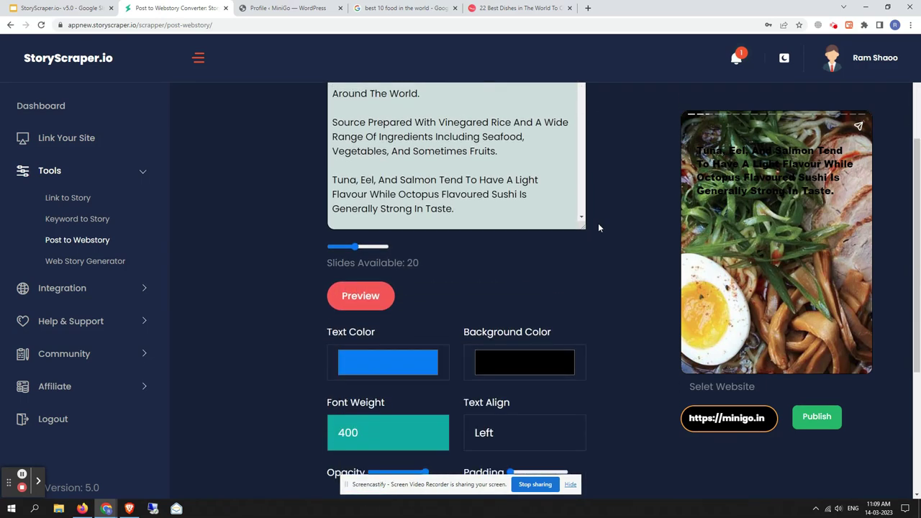
scroll(480, 269, down, 1)
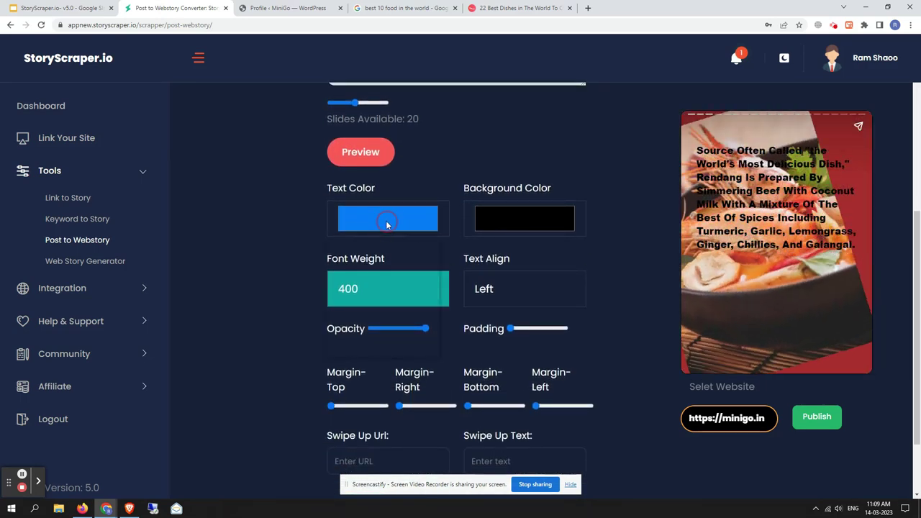
click(387, 220)
drag(352, 290, 310, 215)
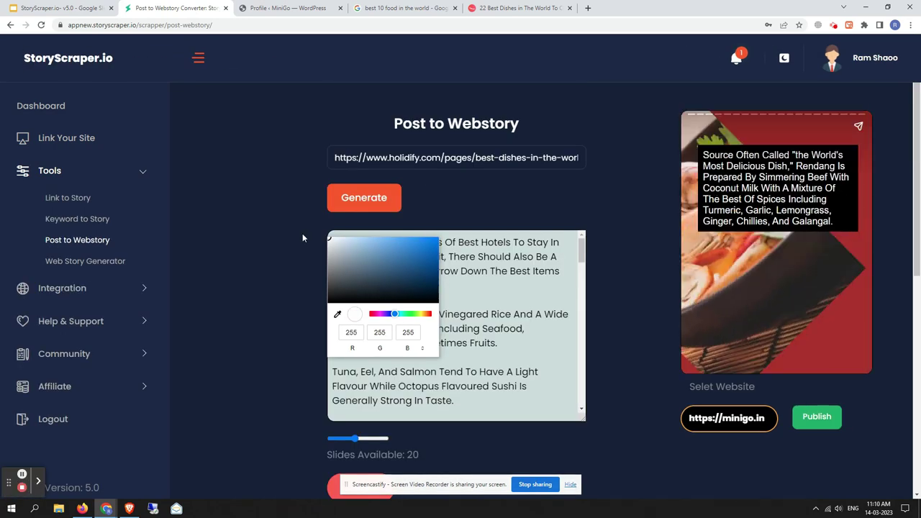
click(291, 236)
Center-align the story text and increase its top margin so it sits in the lower part of the slide
scroll(631, 199, down, 4)
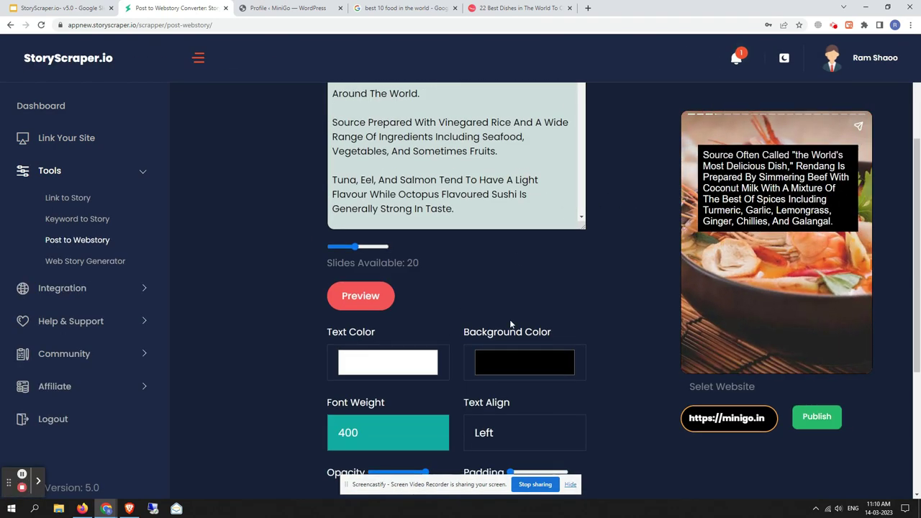
click(501, 243)
click(581, 242)
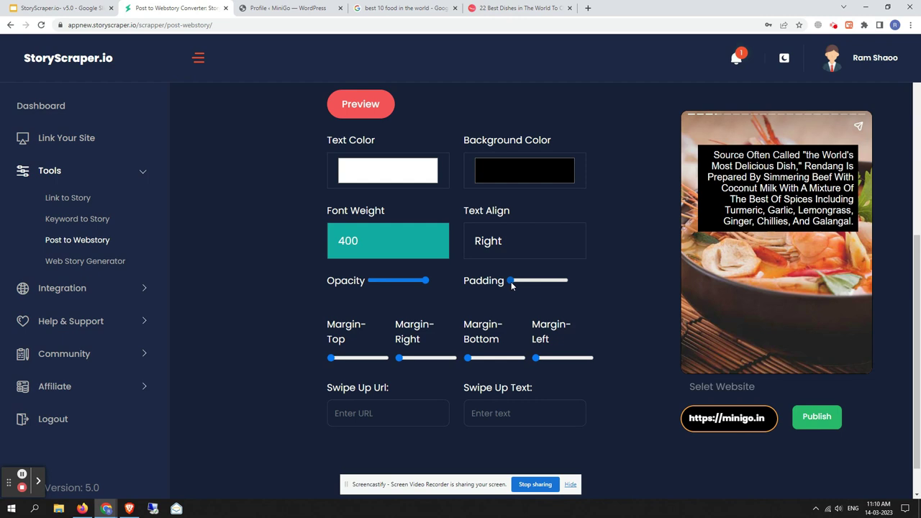
click(497, 252)
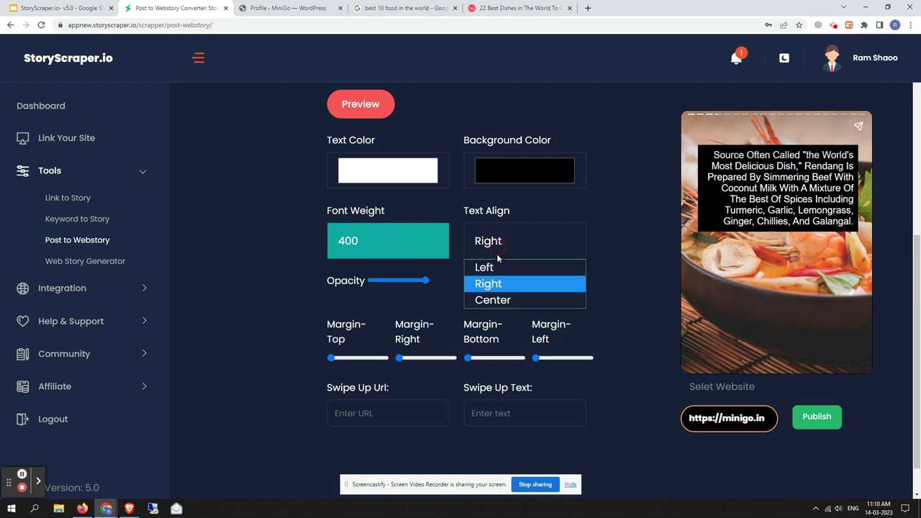
click(495, 301)
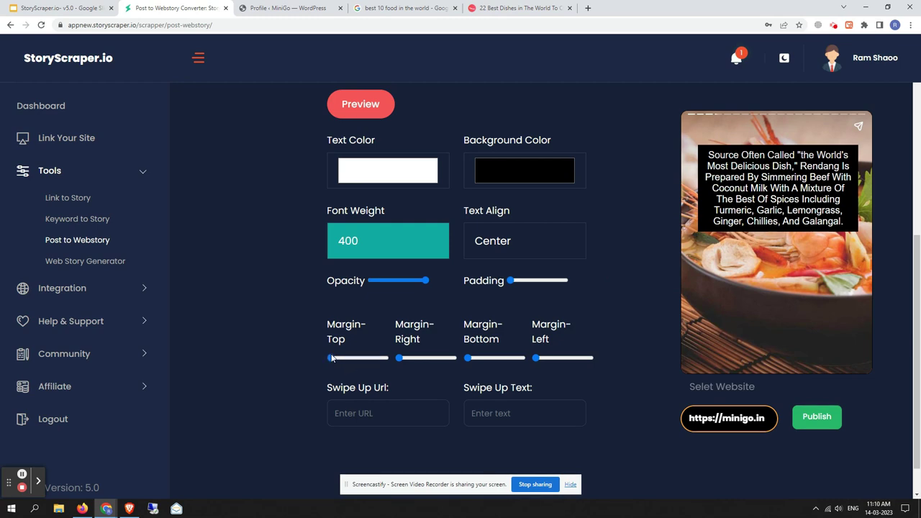
drag(331, 358, 369, 358)
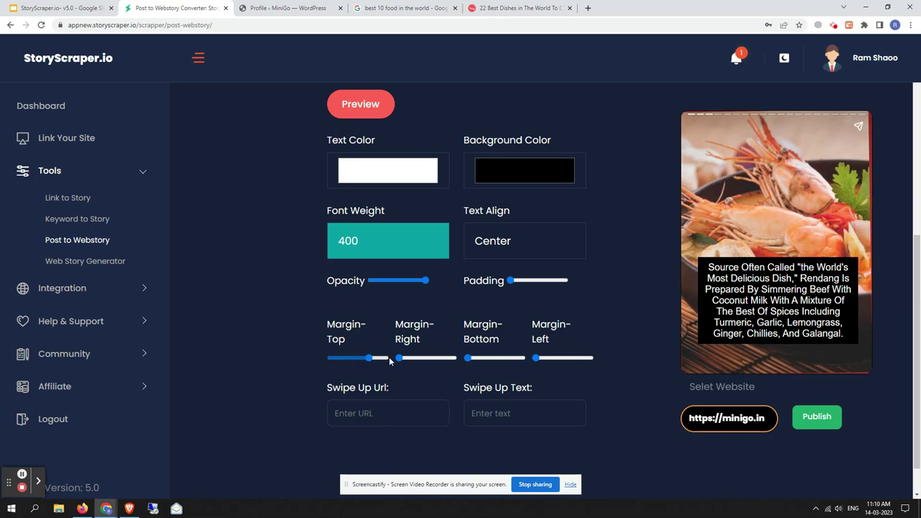
click(468, 358)
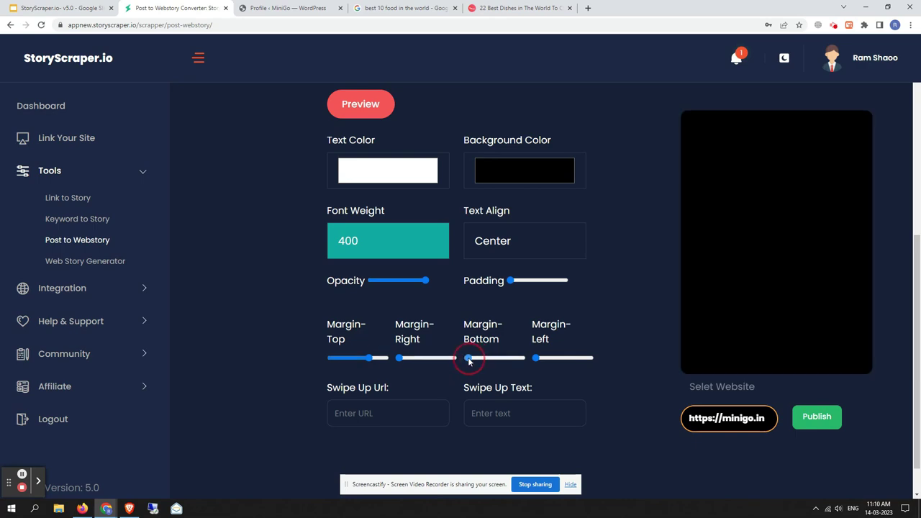
scroll(627, 303, down, 1)
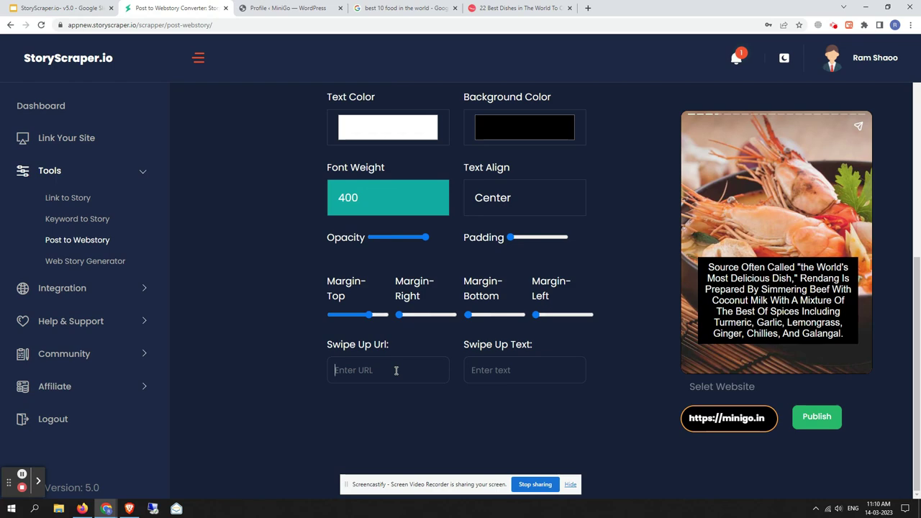
text(https:)
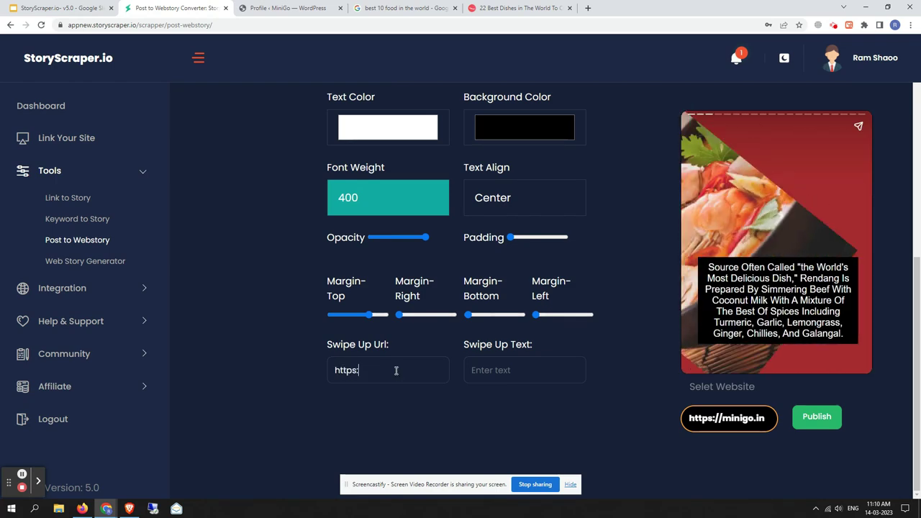
text(//storysc)
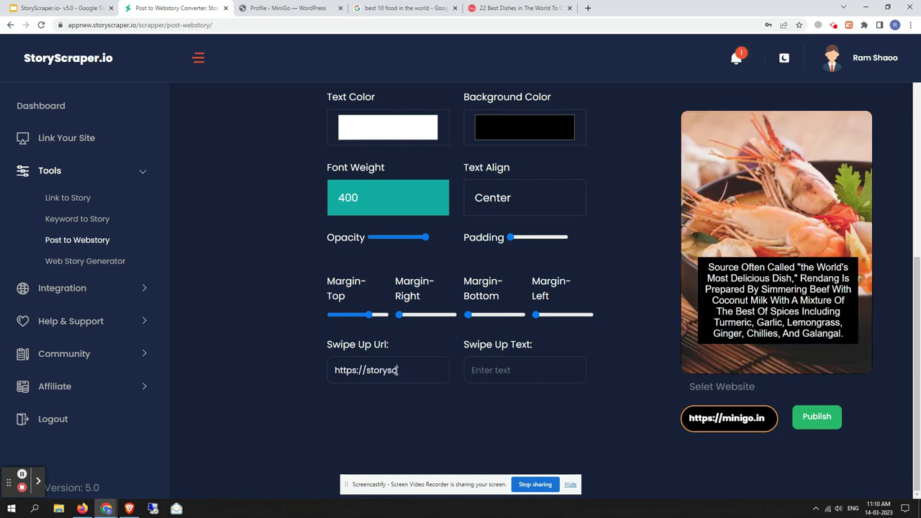
text(raper.io)
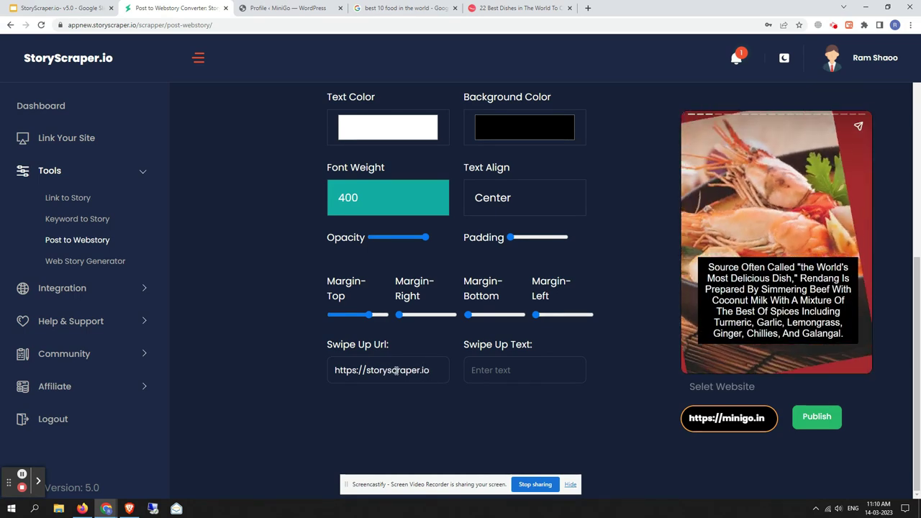
click(508, 374)
text(learn More)
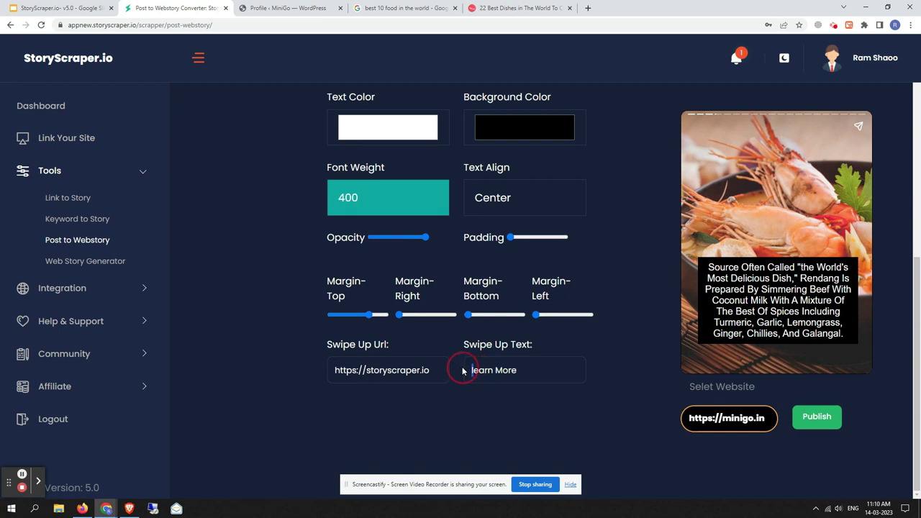
key(BackSpace)
text(L)
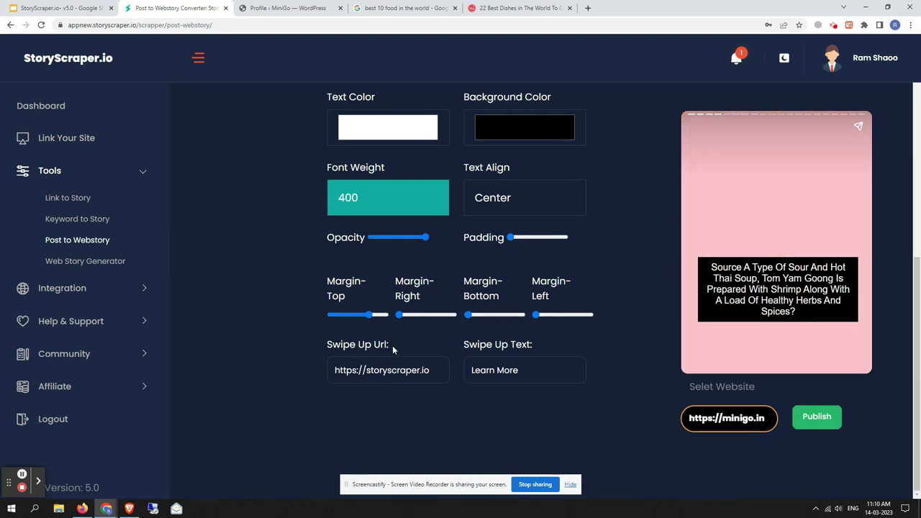
Advance the story preview to its last slide to check the swipe-up link
click(856, 275)
click(856, 275)
click(856, 276)
click(856, 276)
click(856, 276)
click(856, 276)
Reduce the number of slides to 7 and regenerate the story preview
scroll(547, 271, up, 3)
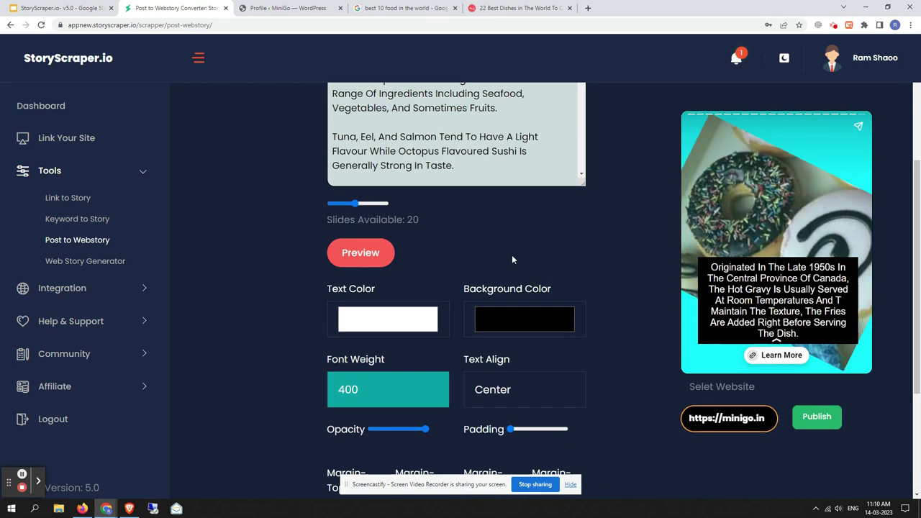
drag(355, 204, 350, 206)
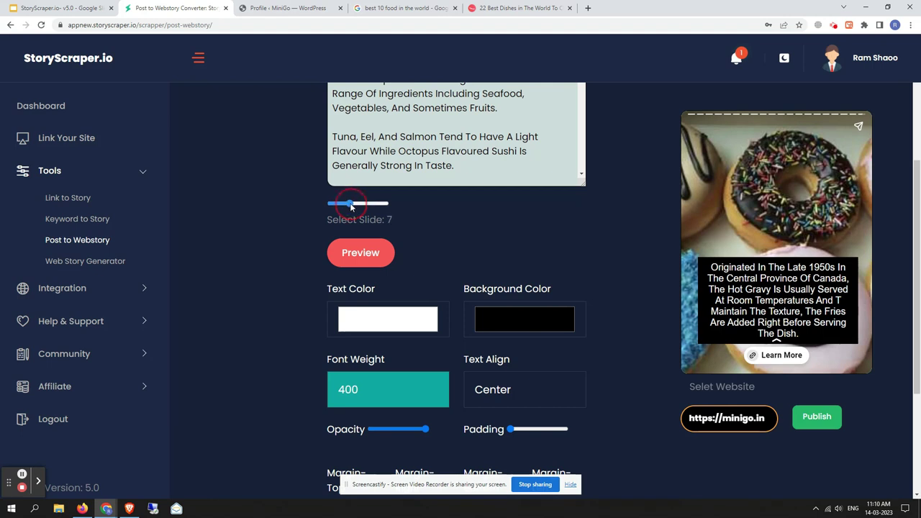
click(392, 255)
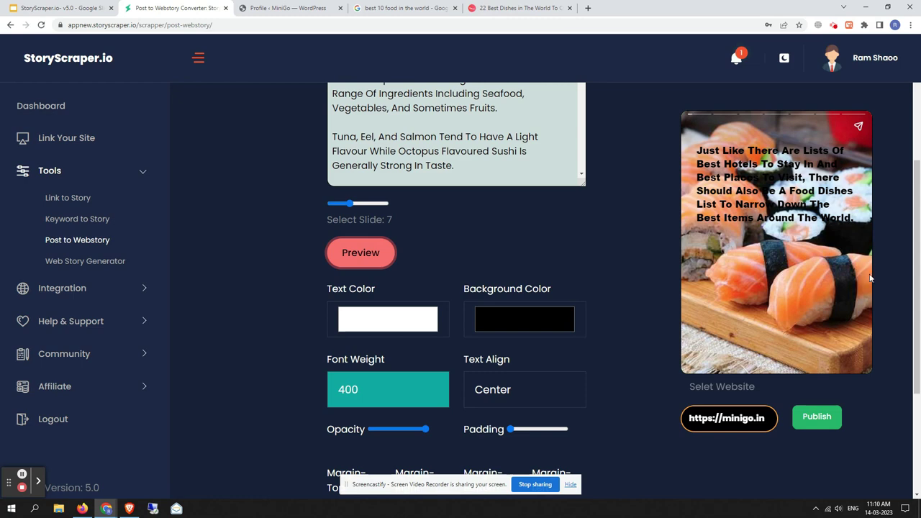
Go through the shortened story preview to its last slide and check the text styling and swipe-up link
click(856, 274)
click(856, 274)
click(856, 274)
click(855, 273)
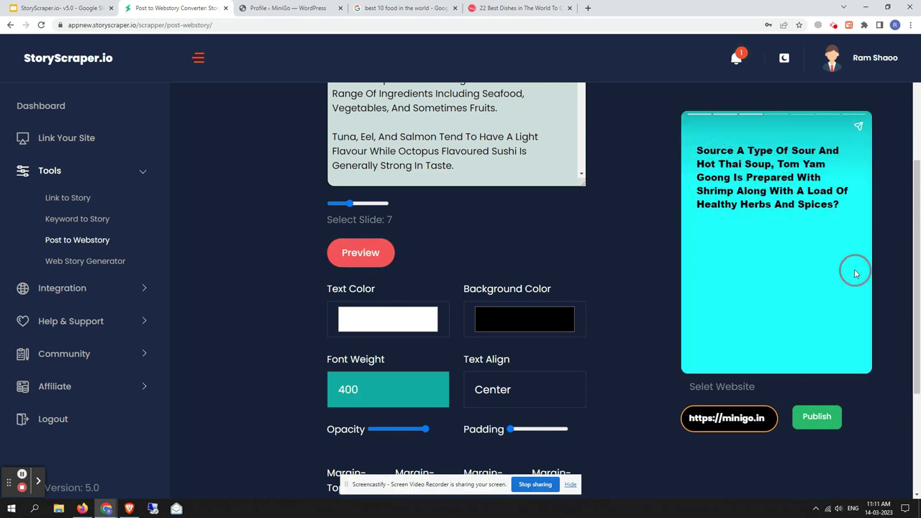
click(854, 272)
click(855, 271)
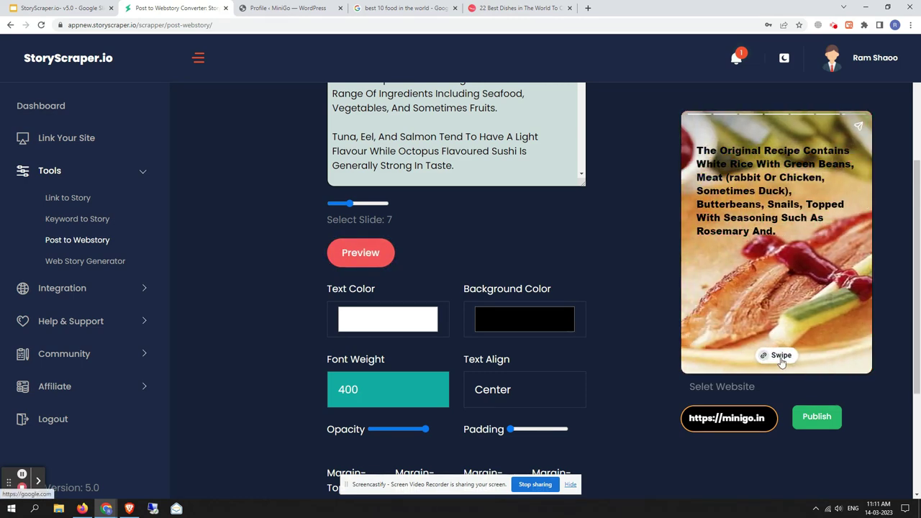
Reselect black as the background color to reapply the custom text styling and swipe-up link to the preview
scroll(519, 342, down, 2)
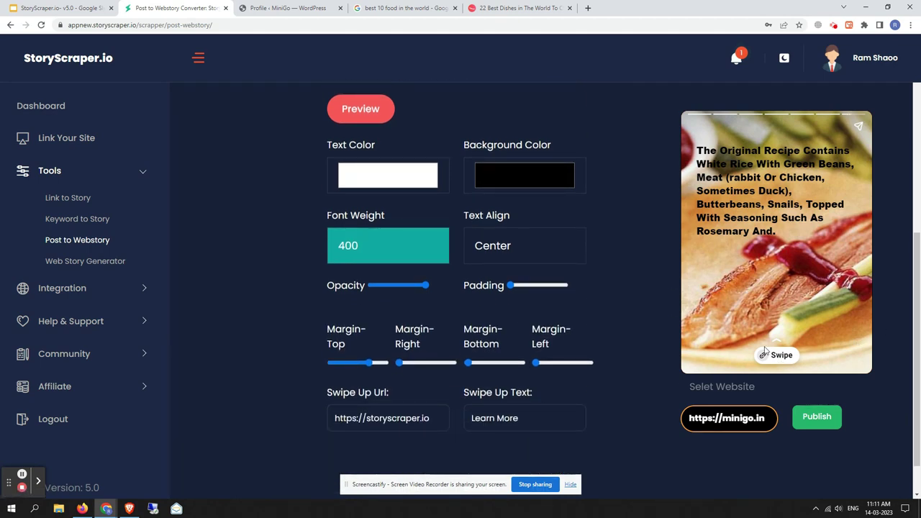
click(502, 186)
click(473, 210)
click(466, 258)
click(635, 240)
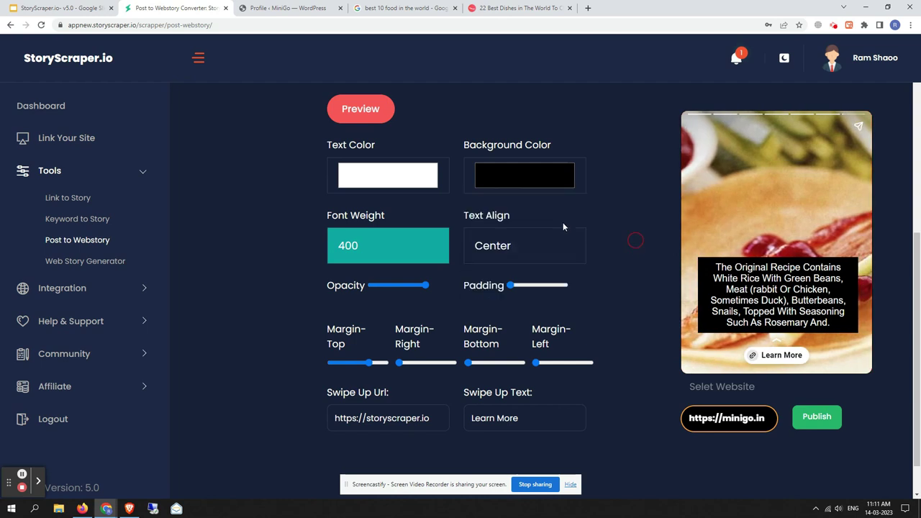
Try font weight 600 for the story text and set it back to 400
scroll(396, 247, down, 1)
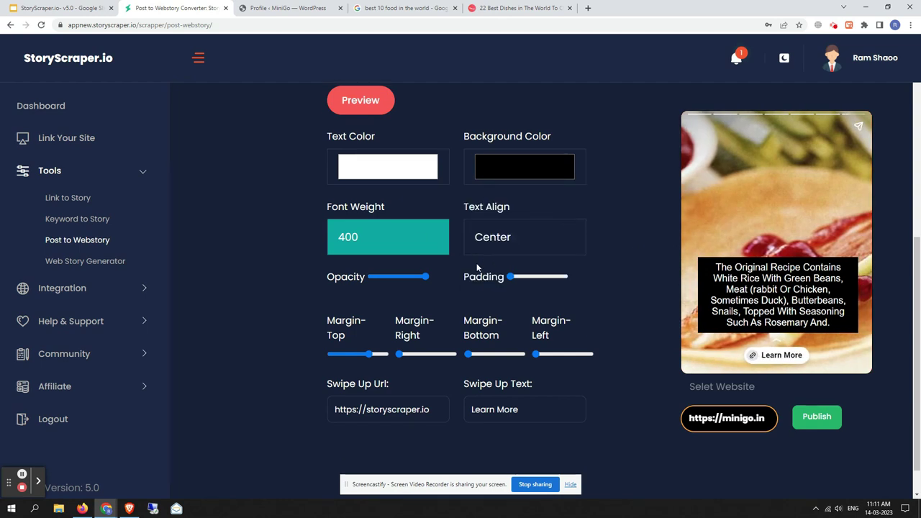
click(382, 200)
click(361, 307)
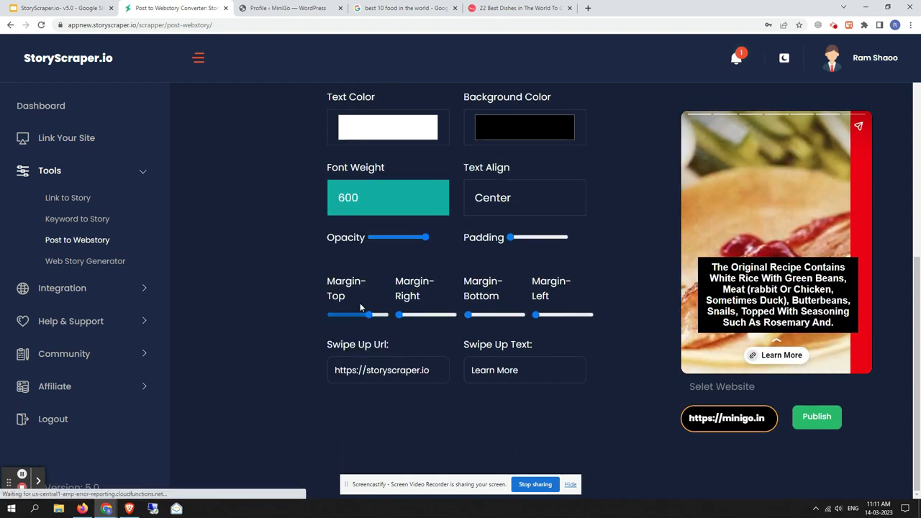
click(369, 205)
click(367, 273)
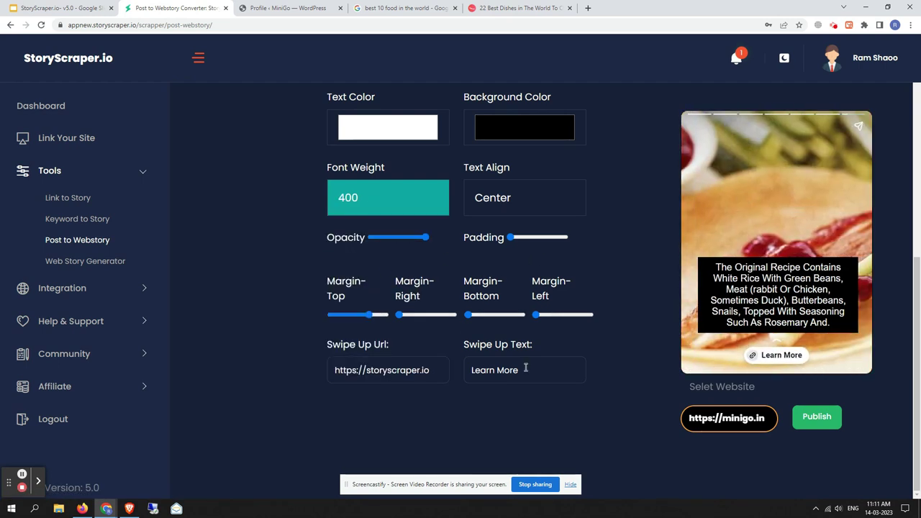
click(727, 429)
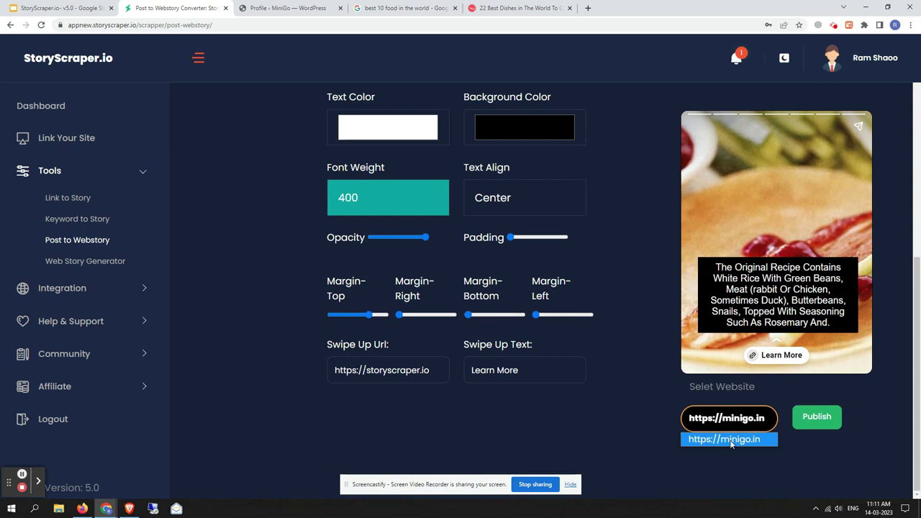
click(730, 440)
click(817, 417)
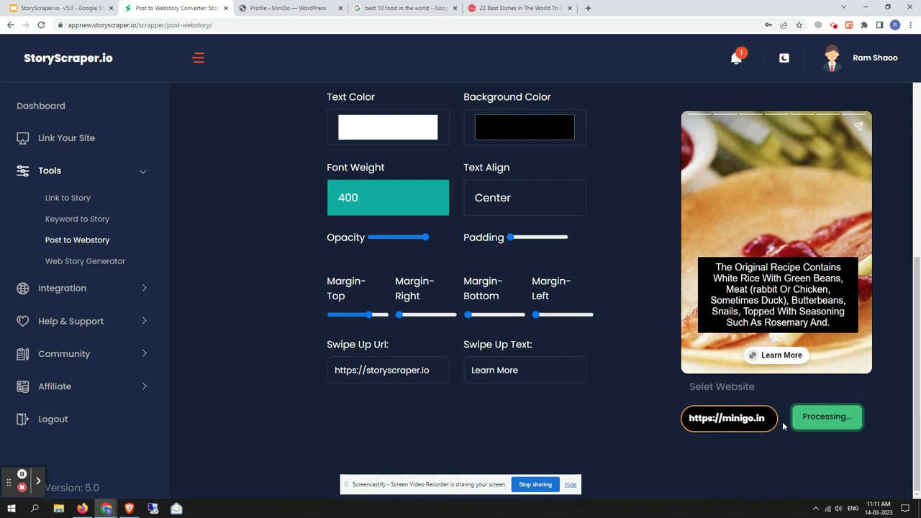
scroll(630, 308, up, 2)
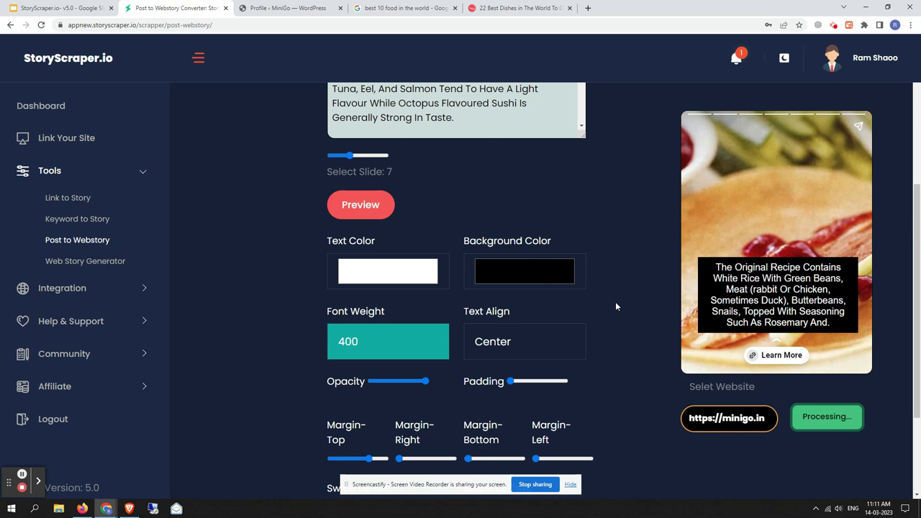
scroll(615, 306, up, 2)
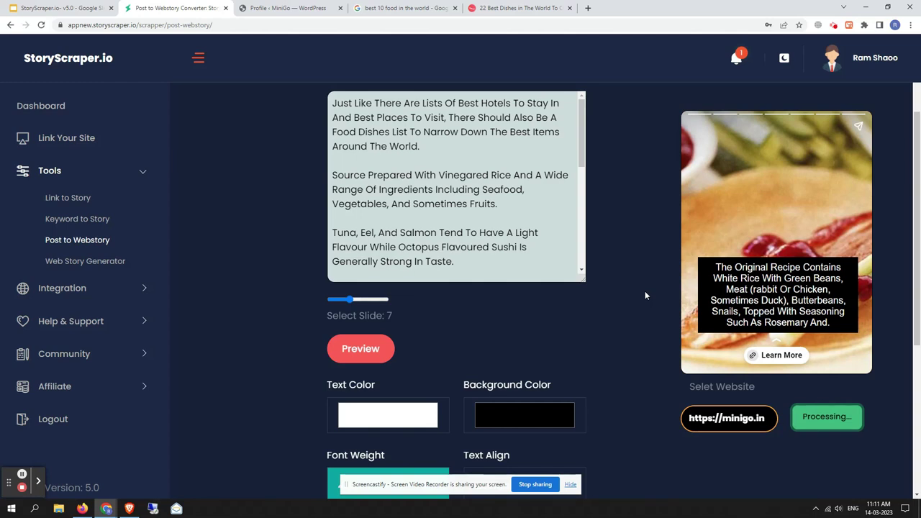
Open the media library of the MiniGo WordPress site, check the upload times of the newest images and reload the list
click(286, 7)
click(400, 220)
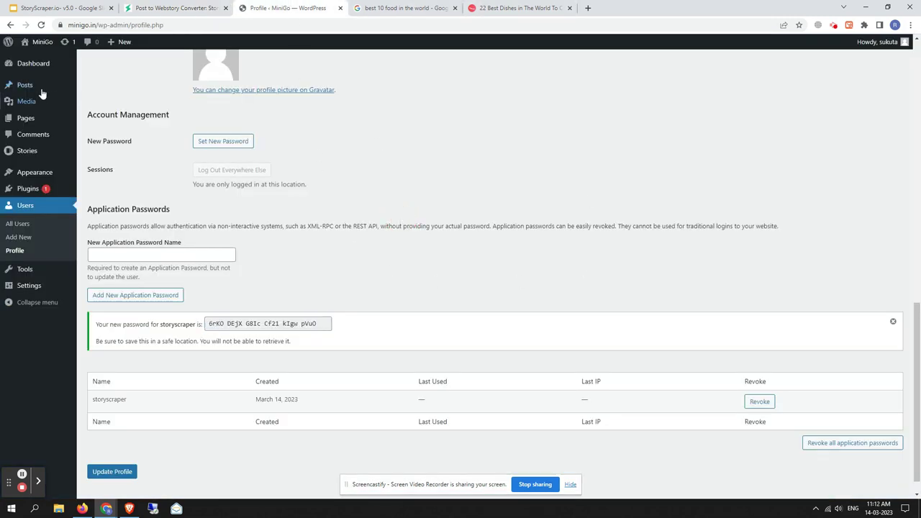
mouse_move(32, 101)
click(92, 105)
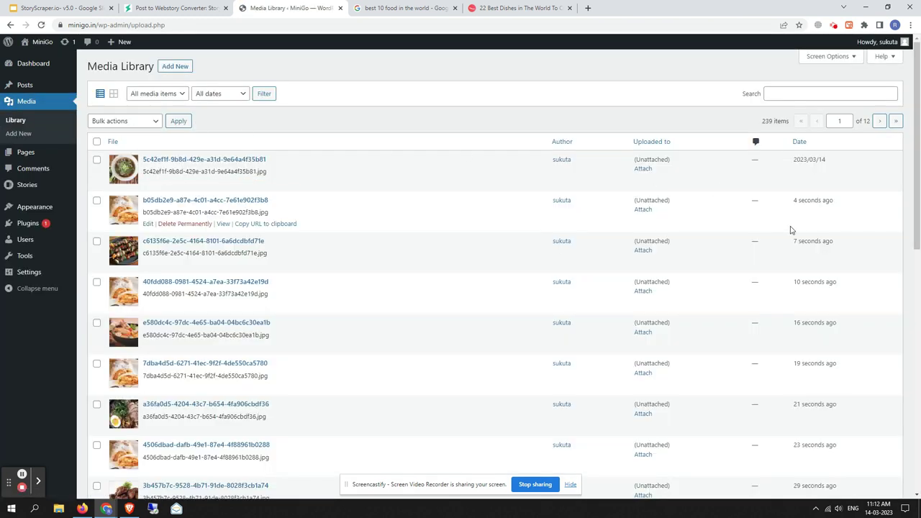
scroll(788, 216, down, 1)
triple_click(795, 193)
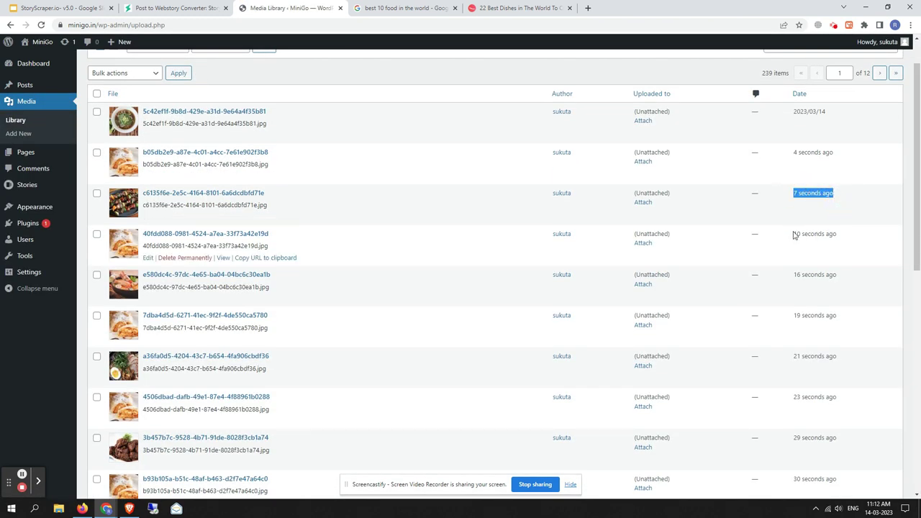
triple_click(793, 233)
drag(793, 276, 816, 277)
triple_click(794, 315)
click(41, 25)
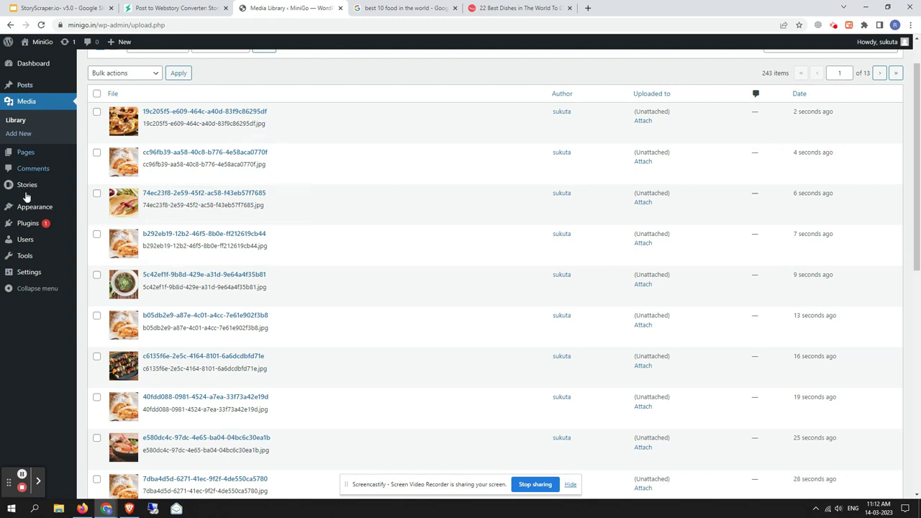
Open the Web Stories dashboard in WordPress to find the published story
mouse_move(10, 187)
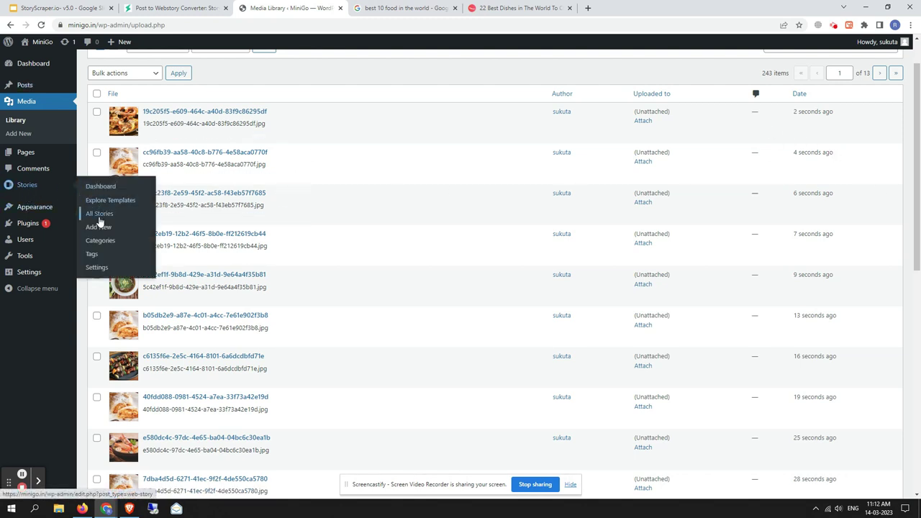
click(100, 188)
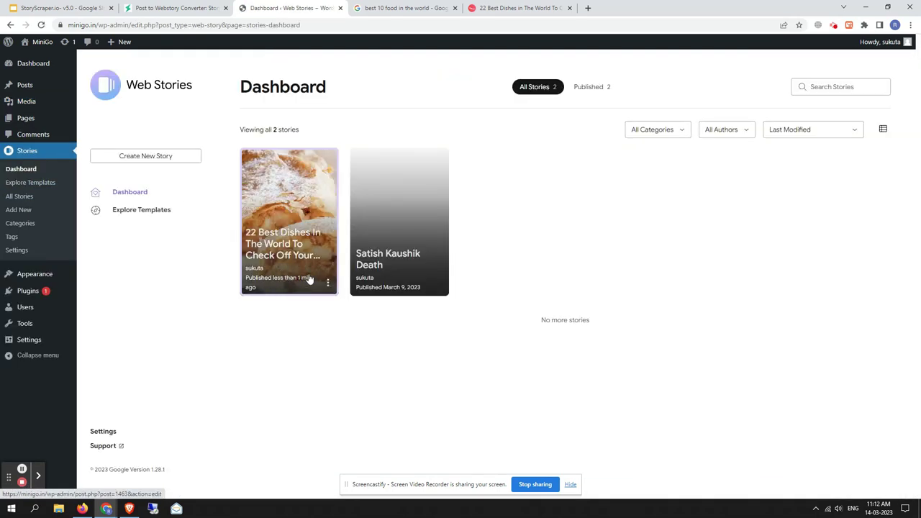
Open the published "22 Best Dishes In The World" story in a new tab and go through its first slides
click(328, 284)
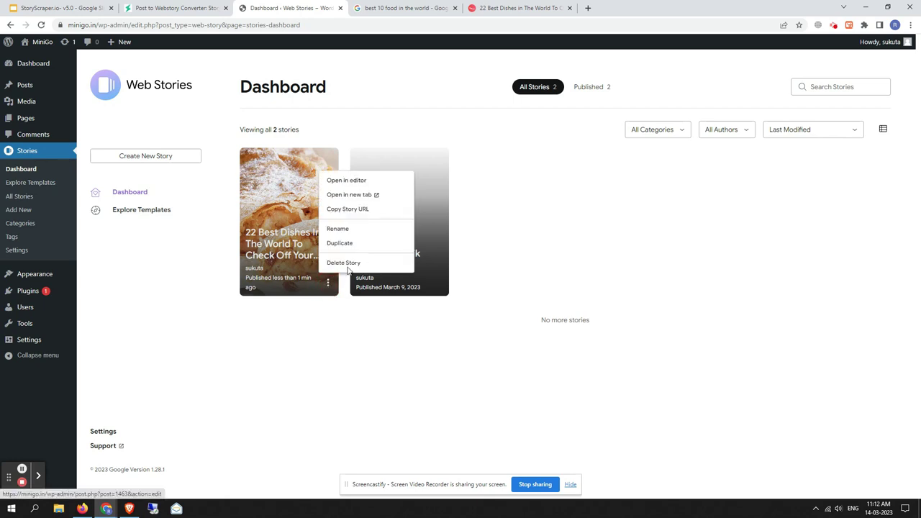
click(349, 195)
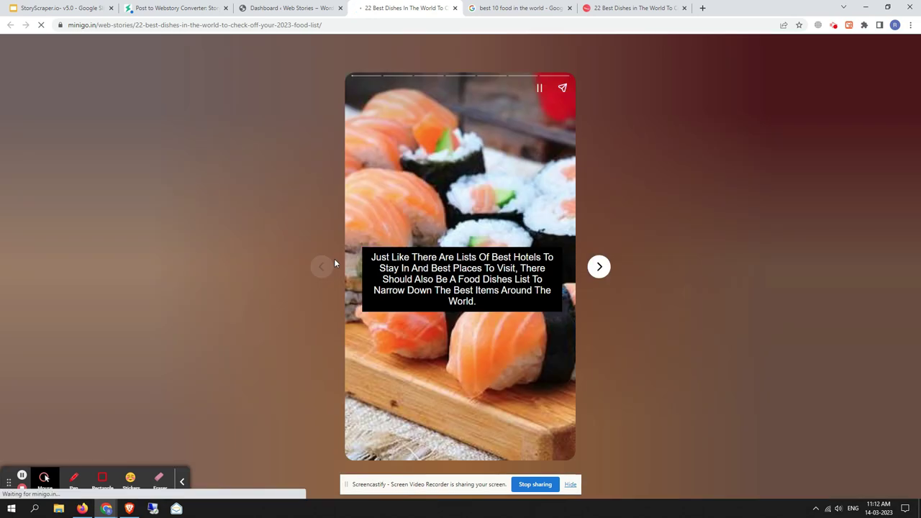
click(556, 331)
click(556, 331)
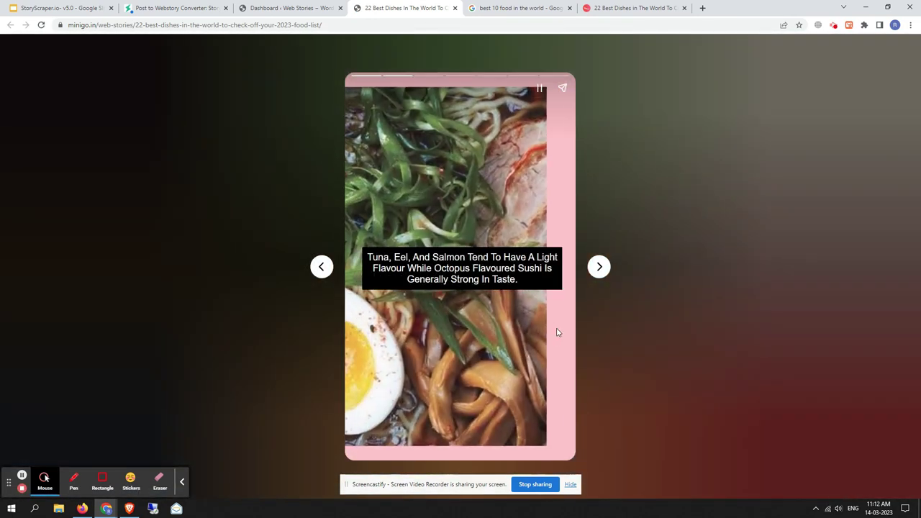
click(556, 331)
Compare the live story with the source article on holidify.com and page through its remaining slides to the last one
click(633, 8)
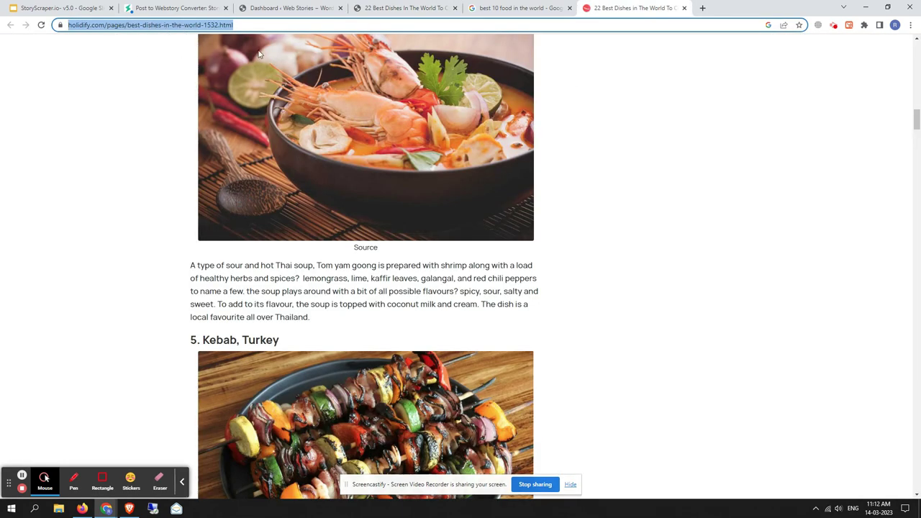
click(403, 8)
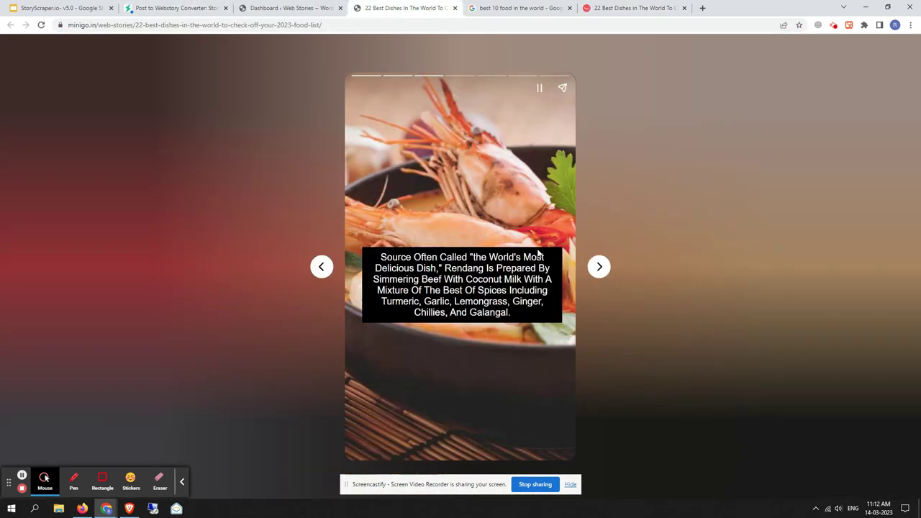
click(560, 343)
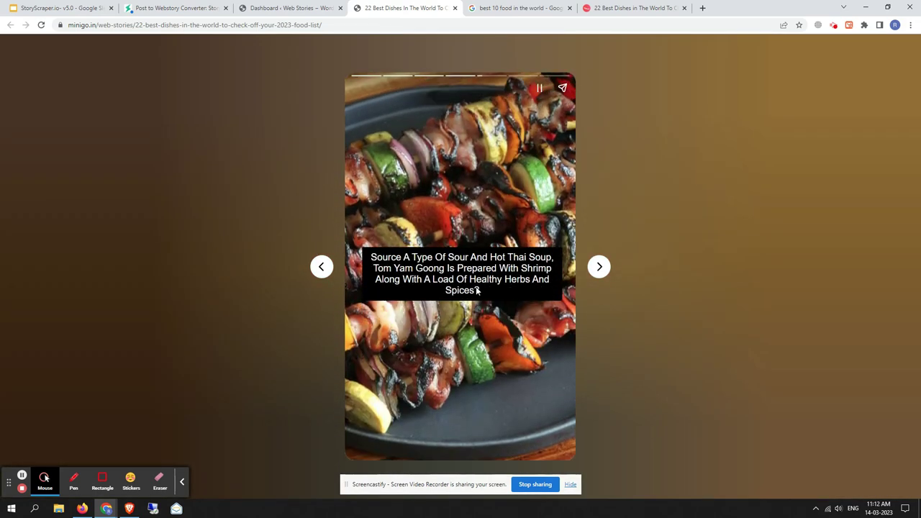
click(548, 339)
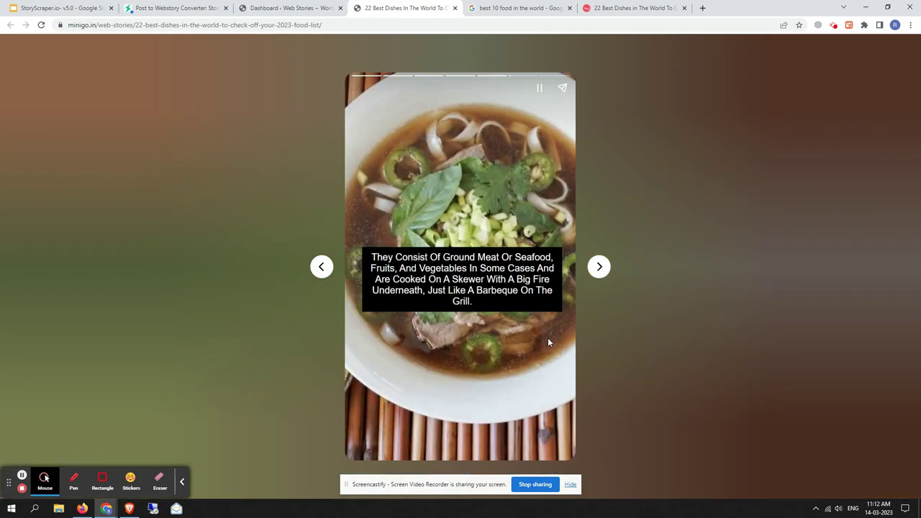
click(548, 339)
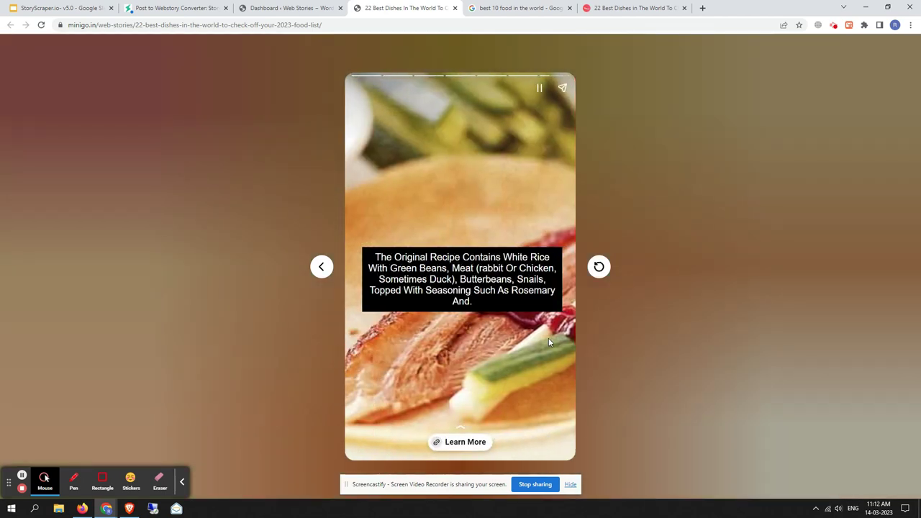
Follow the Learn More link on the story's last slide and look over the page it opens
click(458, 443)
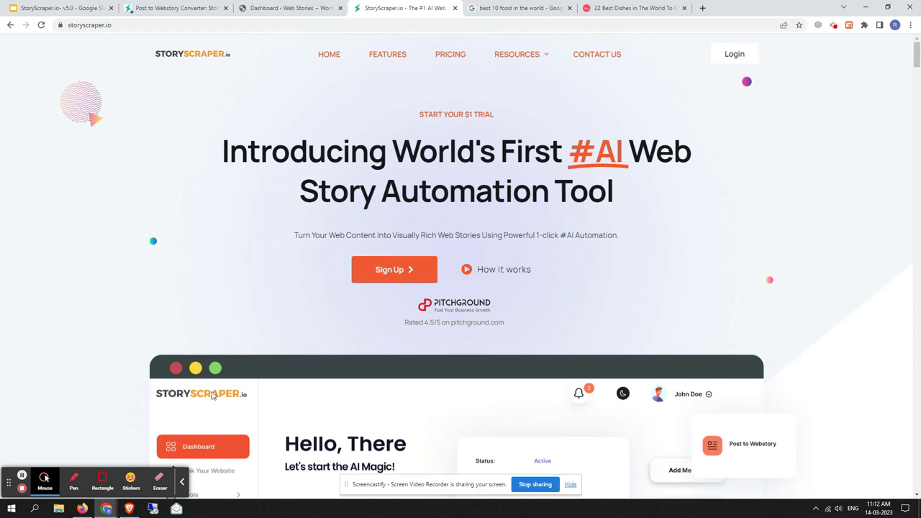
scroll(376, 203, down, 1)
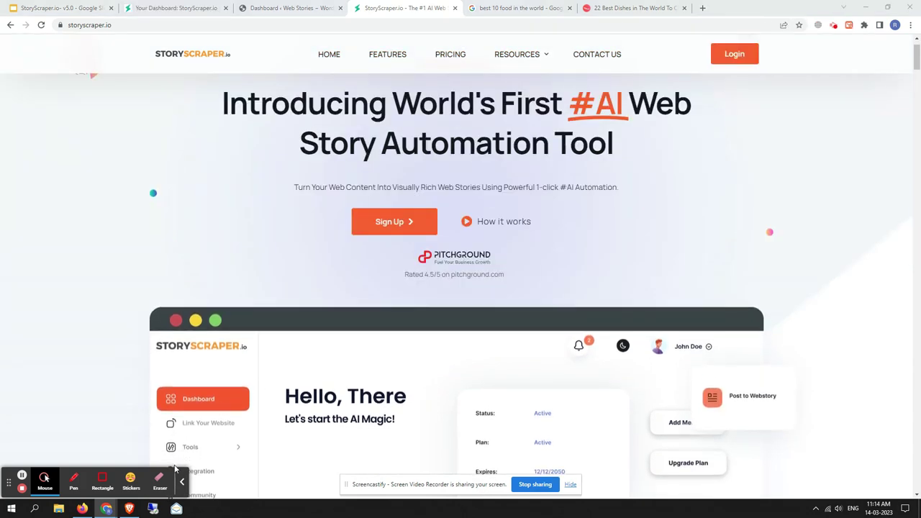
scroll(295, 290, up, 1)
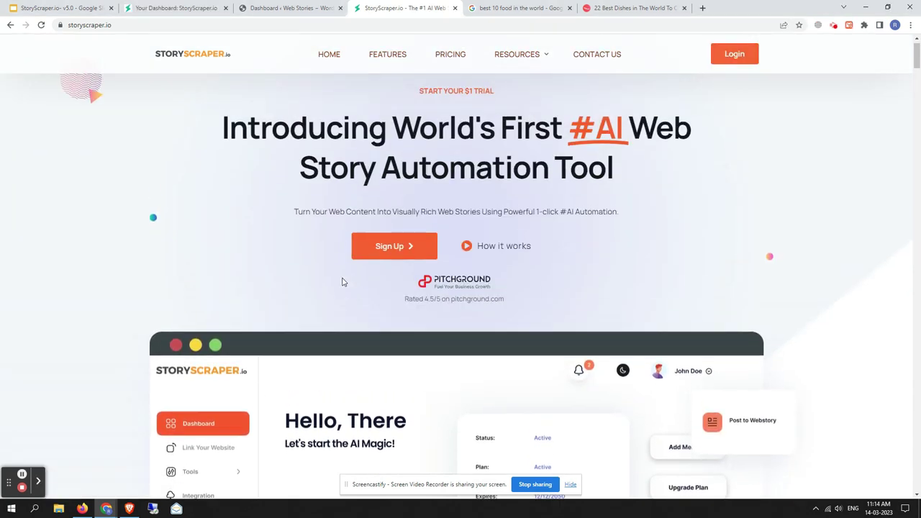
Switch to the StoryScraper.io v5.0 presentation in Google Slides and show the Lifetime Deal slide
click(71, 6)
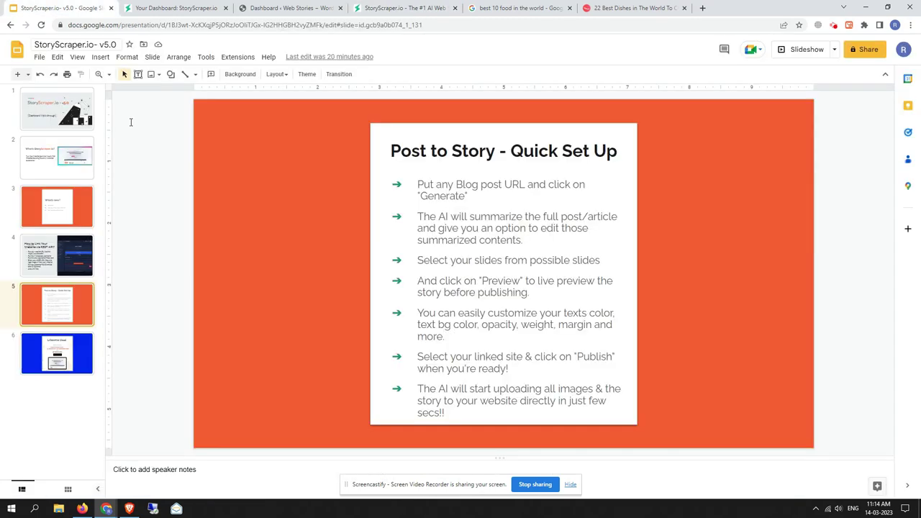
click(77, 346)
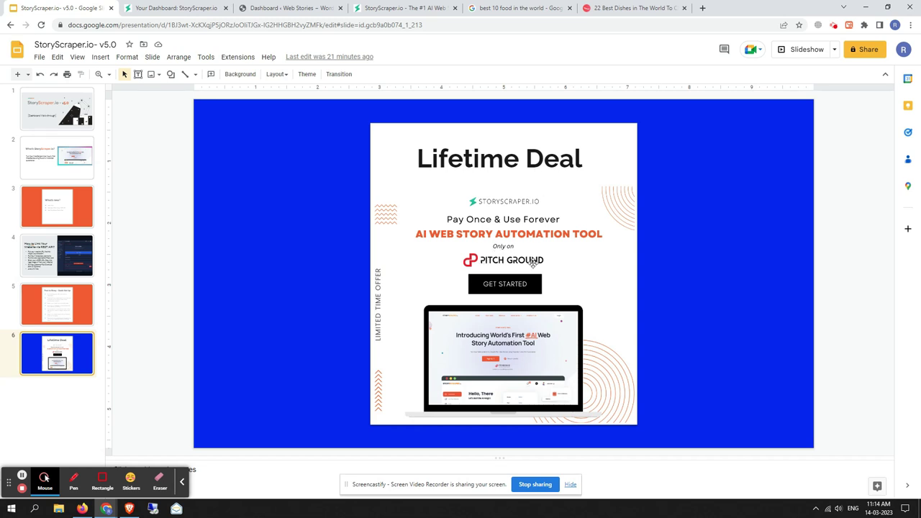
Search Google for pitchground in a new browser tab and open the PitchGround website
click(701, 9)
text(pi)
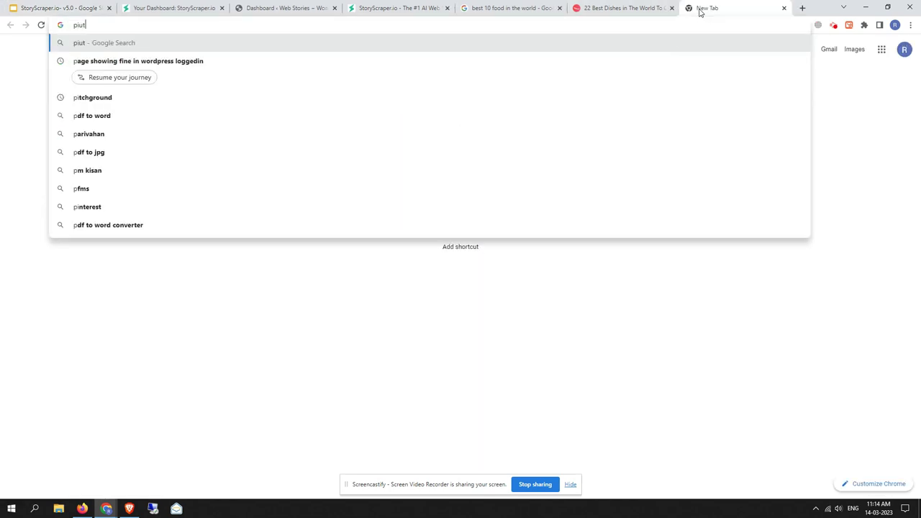
text(tchgr)
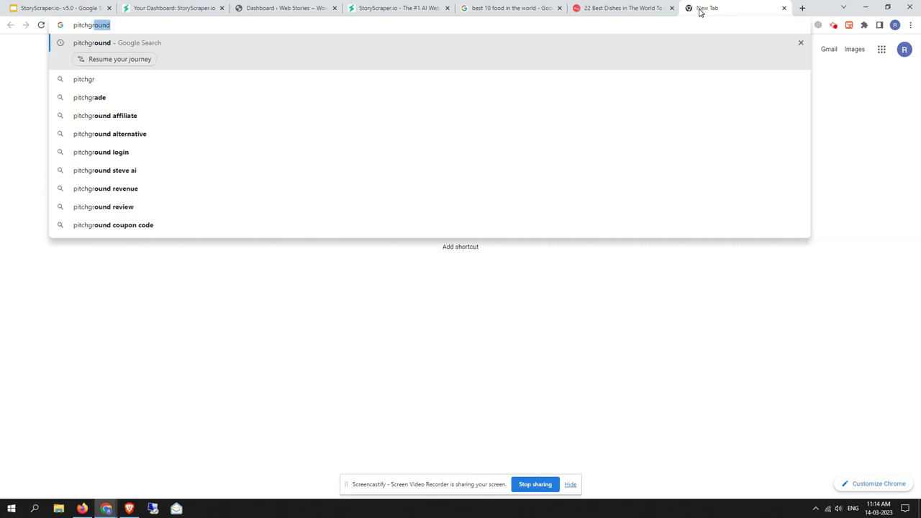
key(Return)
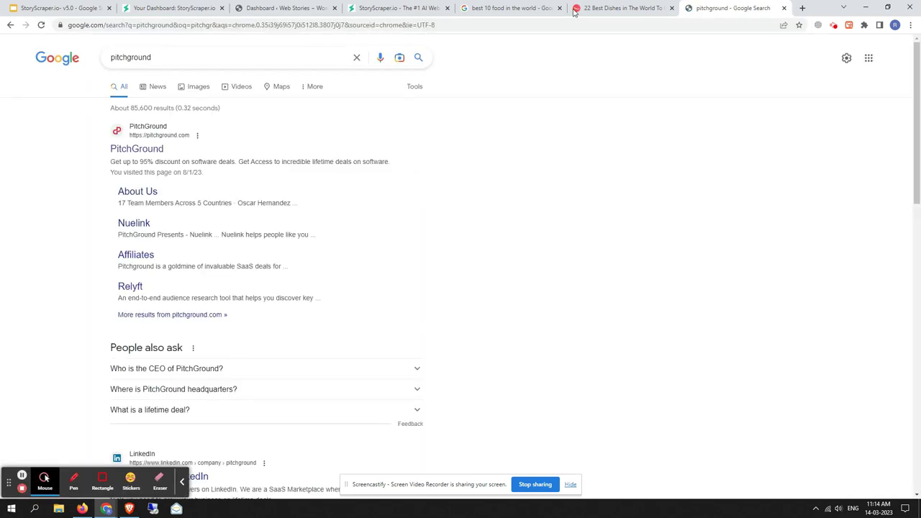
click(144, 148)
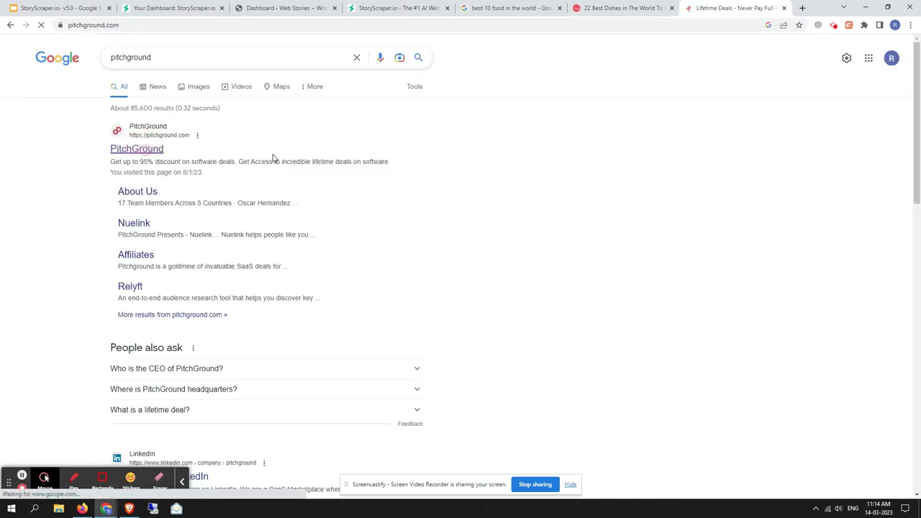
Open the StoryScraper deal page on PitchGround to check its lifetime price, and return to the presentation's title slide
scroll(281, 218, down, 9)
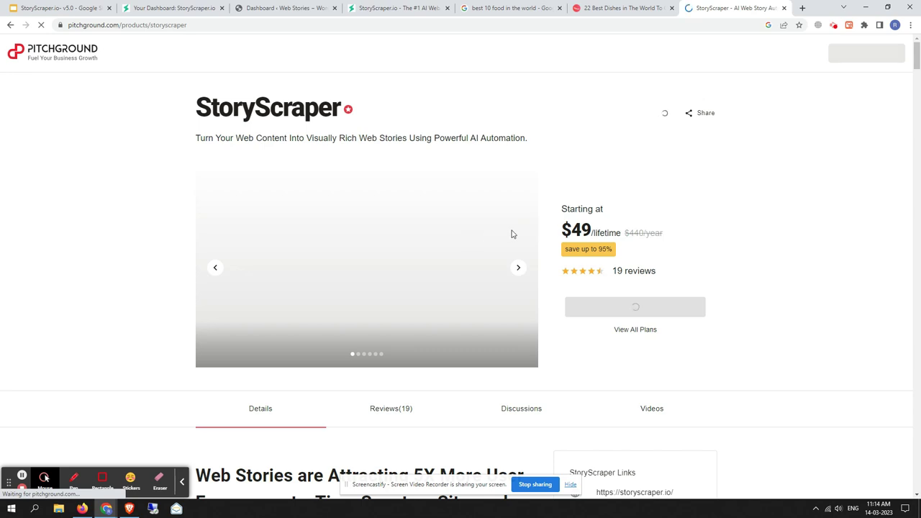
drag(573, 230, 597, 230)
click(668, 224)
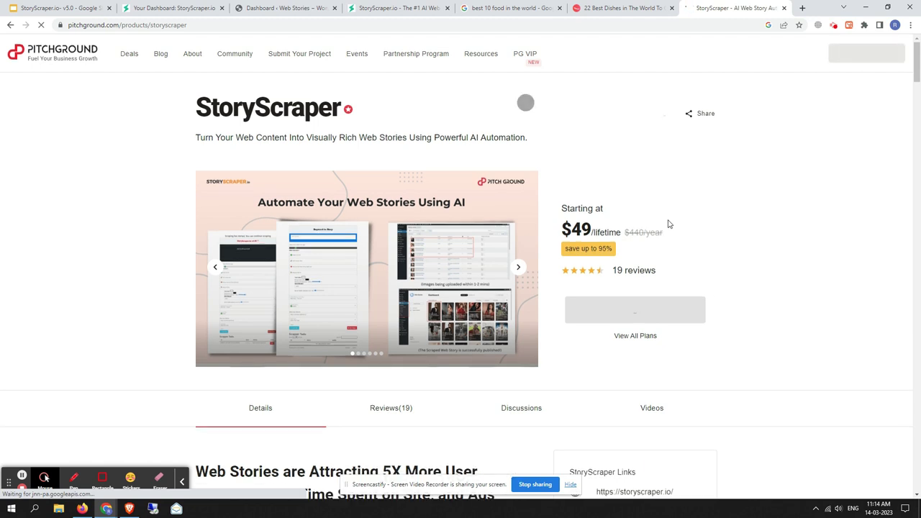
key(ctrl+1)
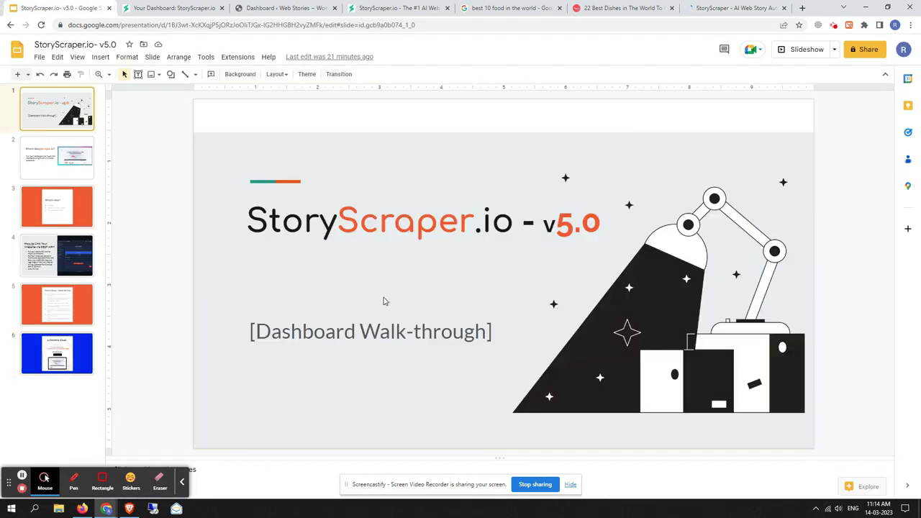